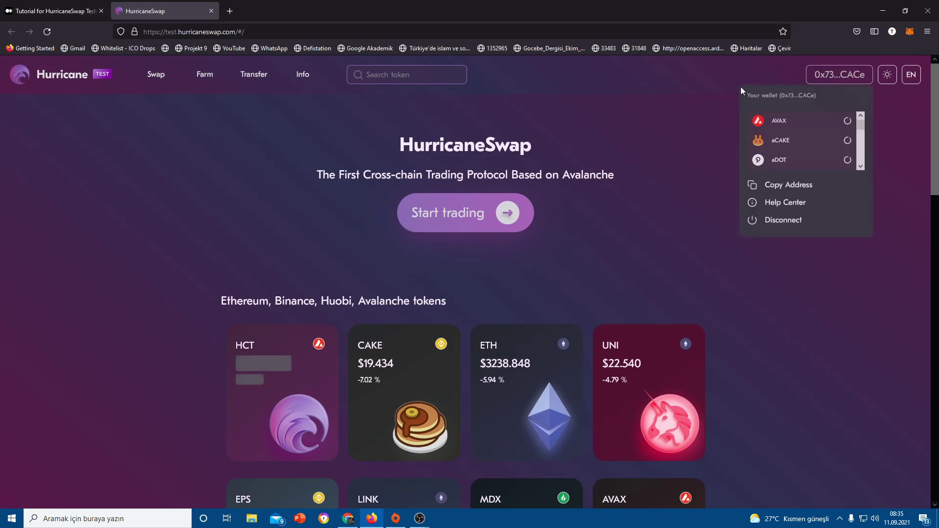
pyautogui.click(909, 31)
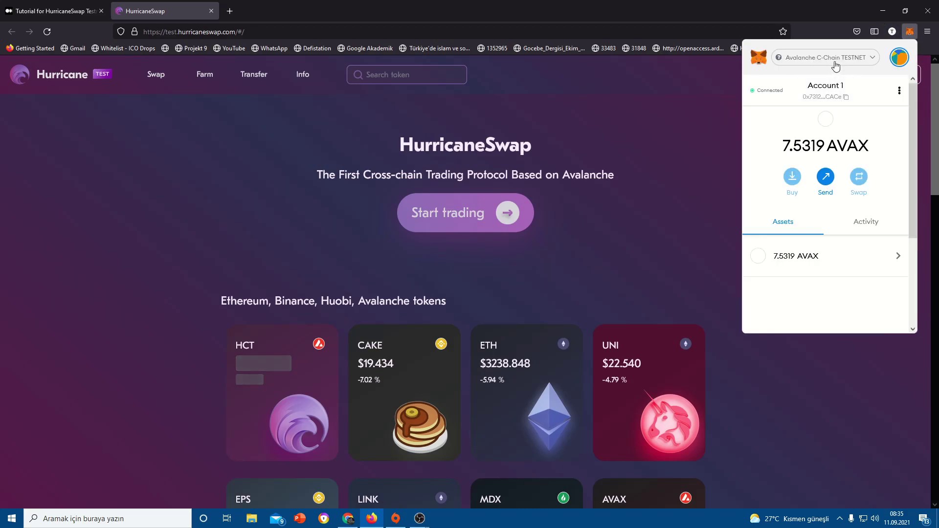
pyautogui.click(831, 58)
pyautogui.click(812, 262)
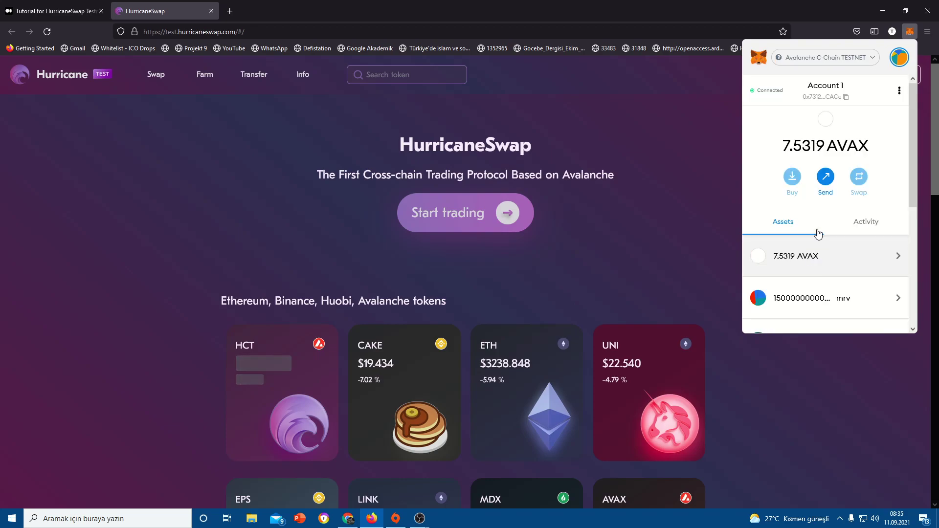
pyautogui.click(649, 141)
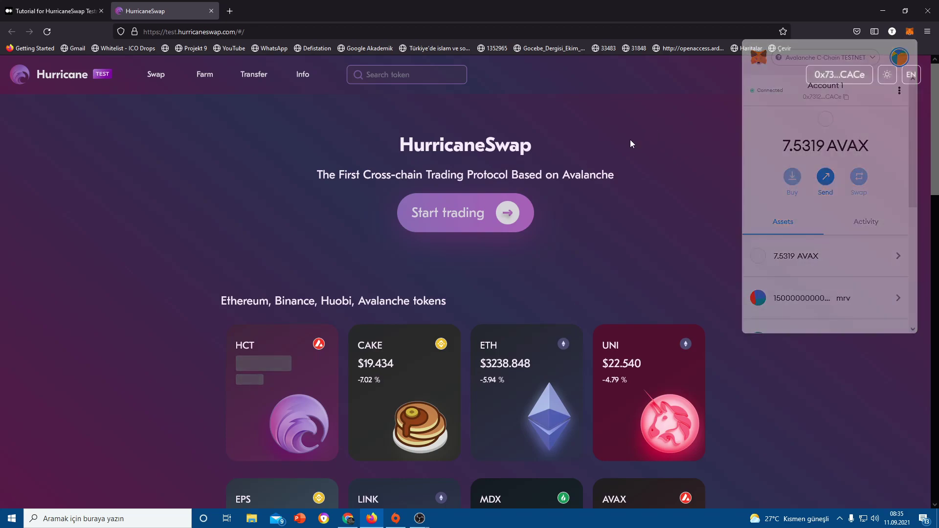
pyautogui.click(76, 4)
pyautogui.scroll(-7, 467, 329)
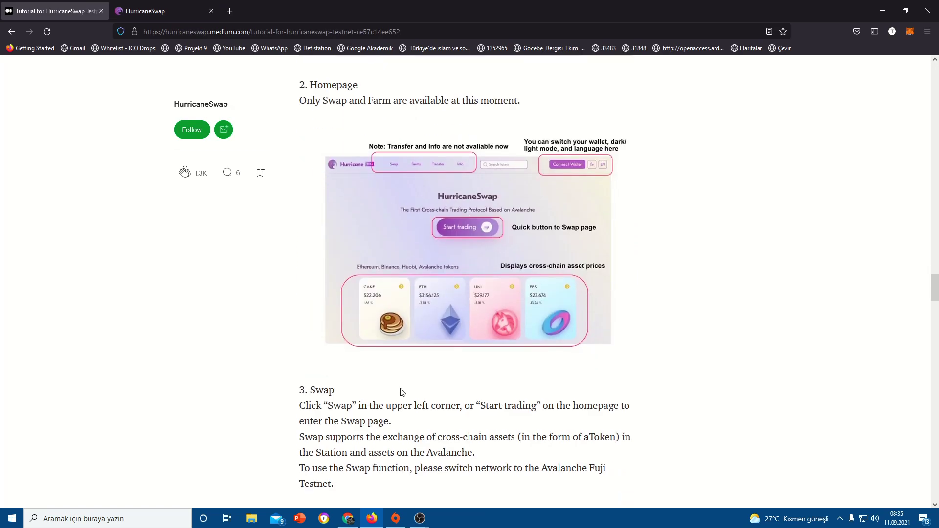
# - Read the tutorial's Swap section on switching to Avalanche Fuji Testnet, then return to HurricaneSwap
pyautogui.scroll(-3, 400, 392)
pyautogui.scroll(1, 395, 378)
pyautogui.scroll(-1, 397, 374)
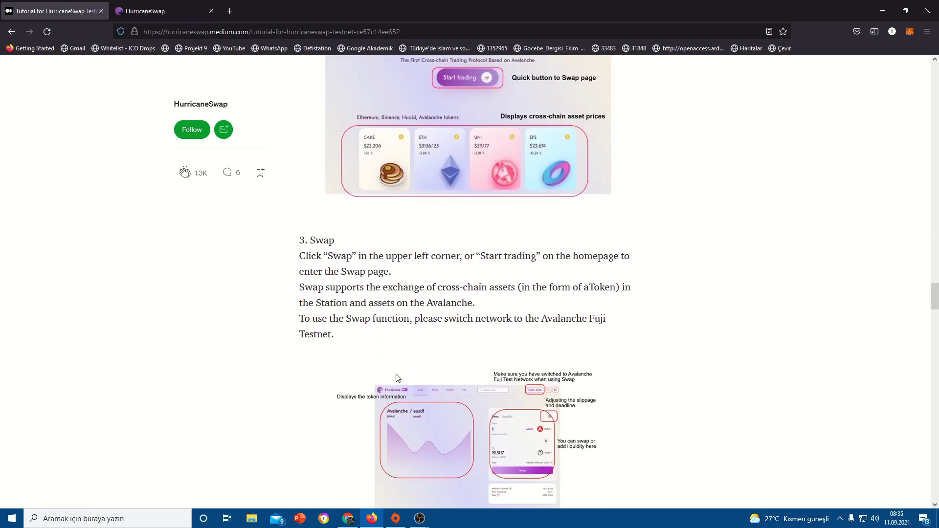
pyautogui.scroll(1, 397, 375)
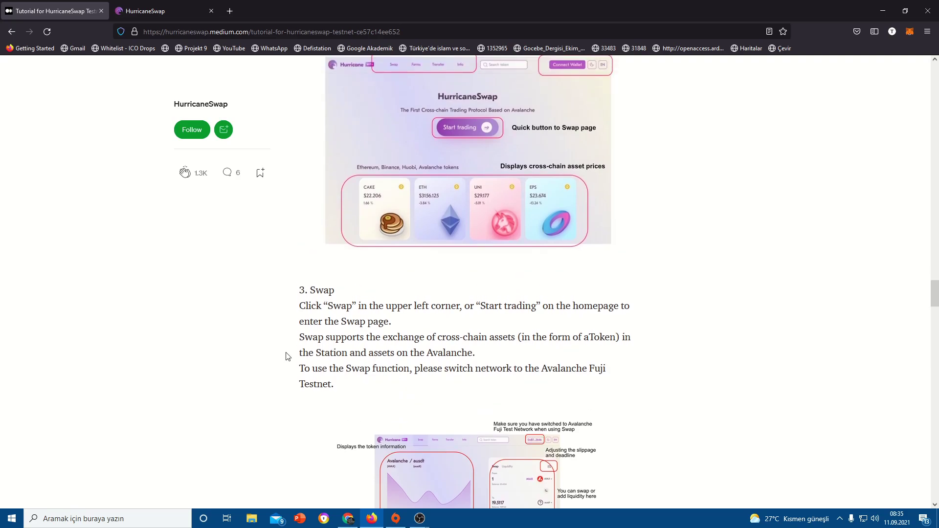
pyautogui.scroll(-5, 287, 356)
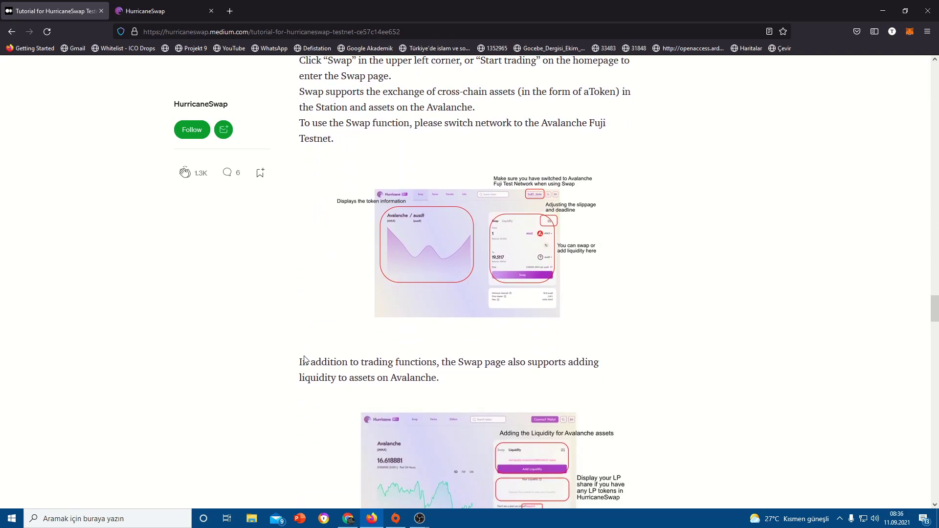
pyautogui.scroll(-3, 406, 269)
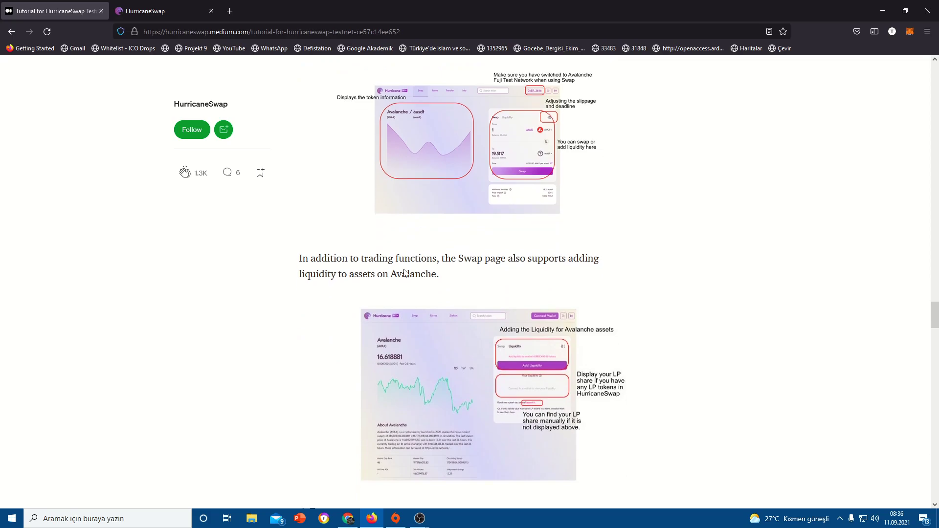
pyautogui.scroll(4, 488, 327)
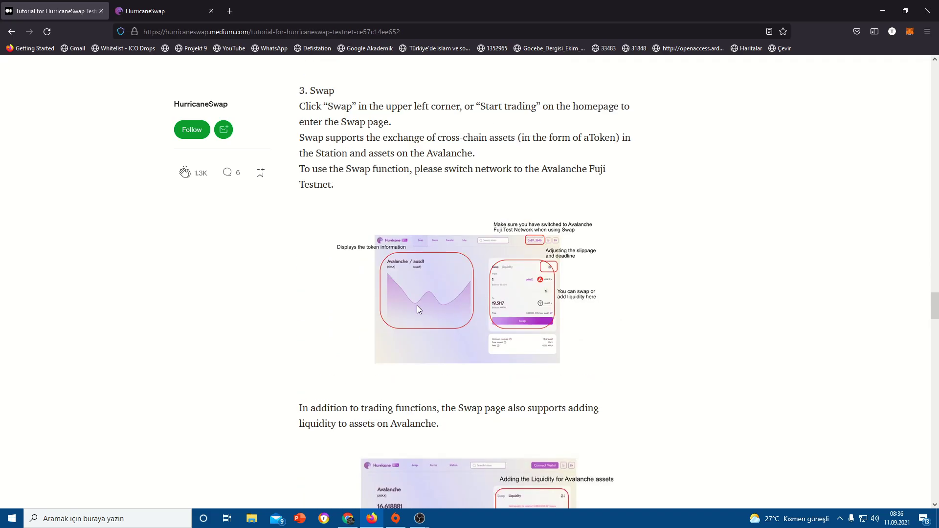
pyautogui.scroll(1, 418, 306)
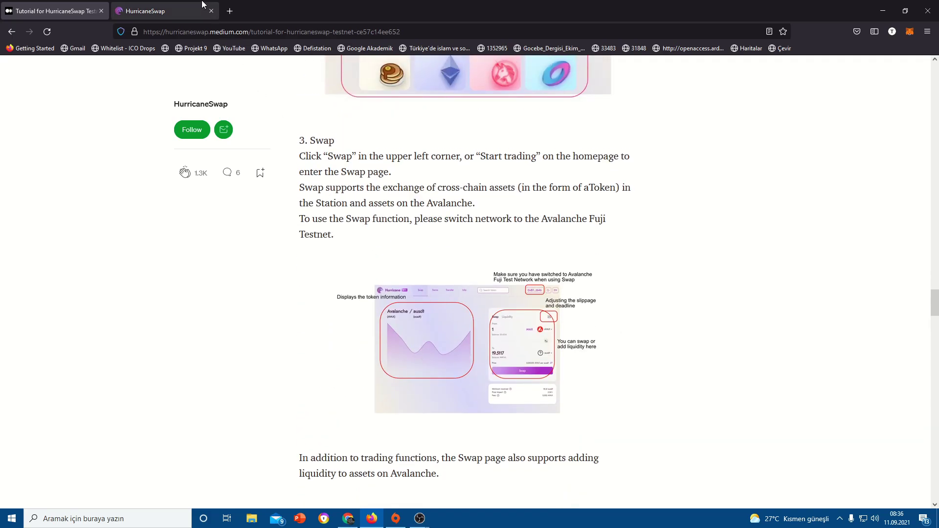
pyautogui.click(204, 6)
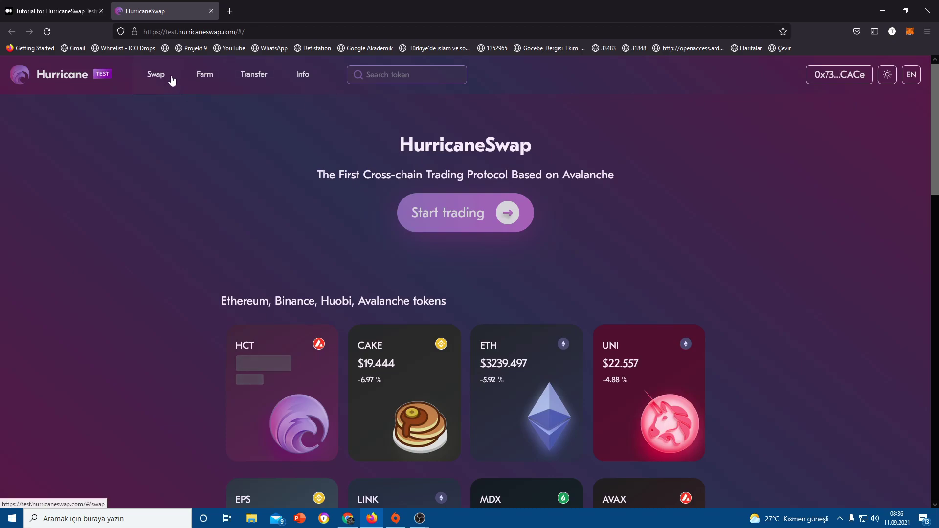
# - On the Swap page, set the pair to swap AVAX for aUSDT
pyautogui.click(172, 81)
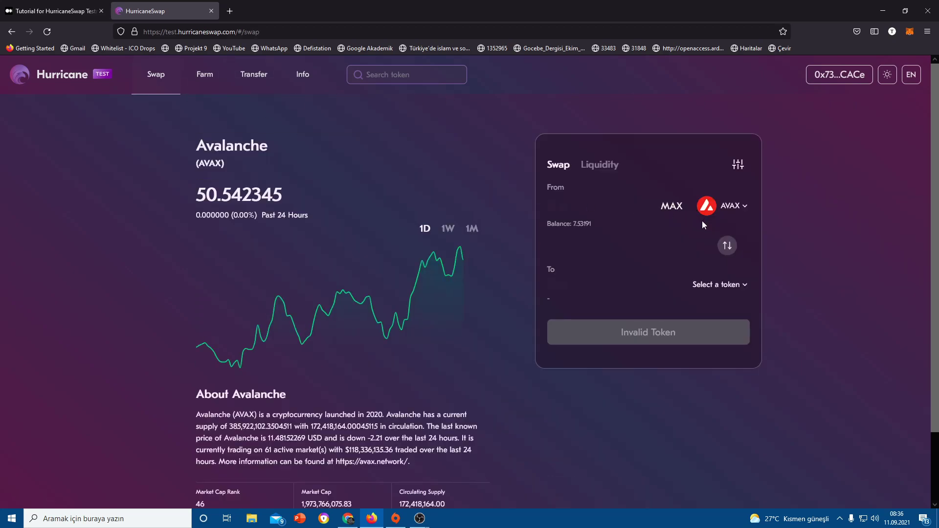
pyautogui.click(728, 245)
pyautogui.click(726, 244)
pyautogui.click(728, 204)
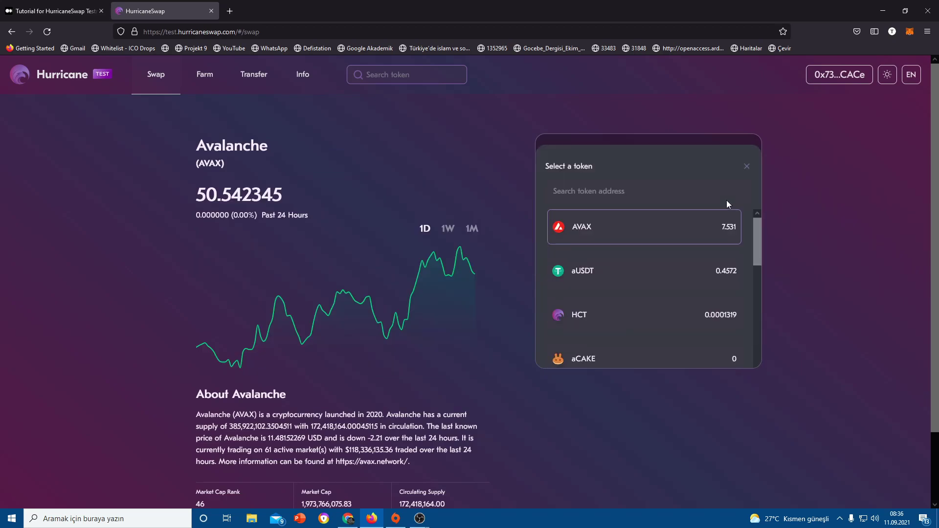
pyautogui.click(746, 157)
pyautogui.click(705, 286)
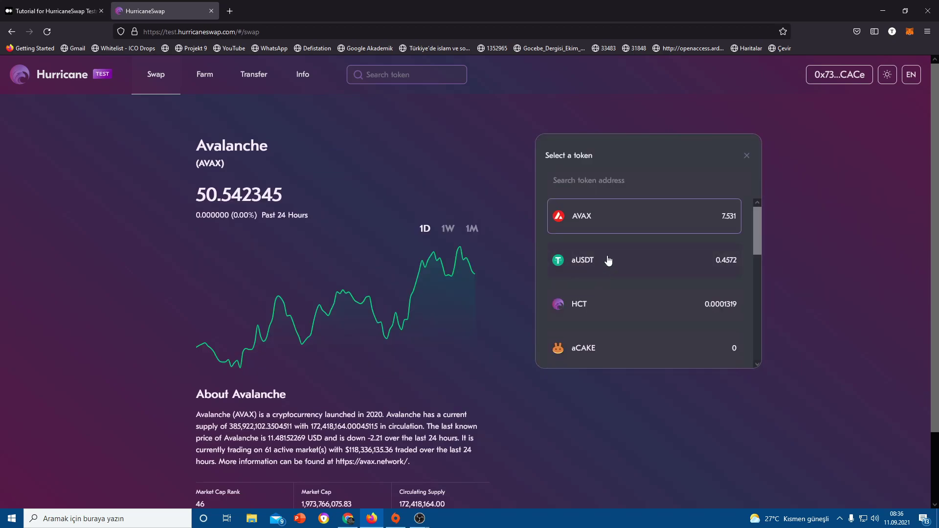
pyautogui.click(608, 261)
# - Enter a trial AVAX amount in the From field
pyautogui.click(606, 208)
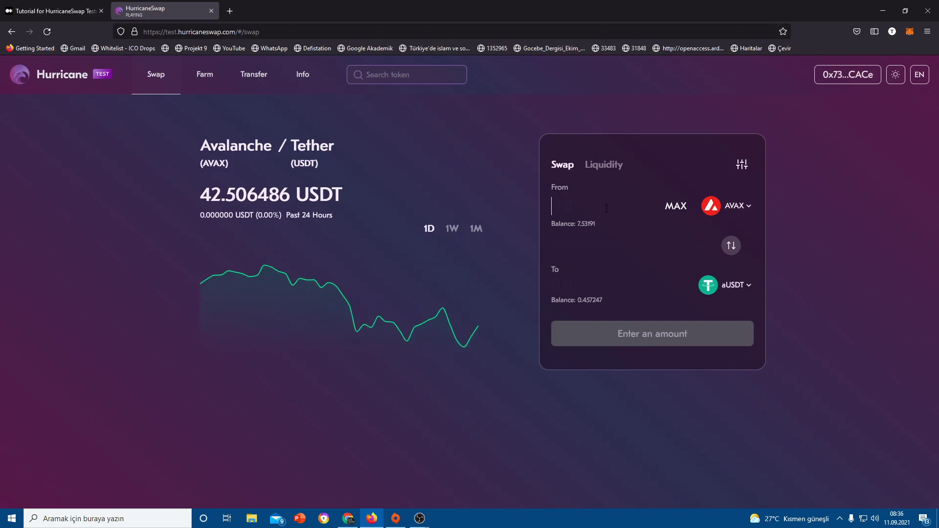
pyautogui.write('4')
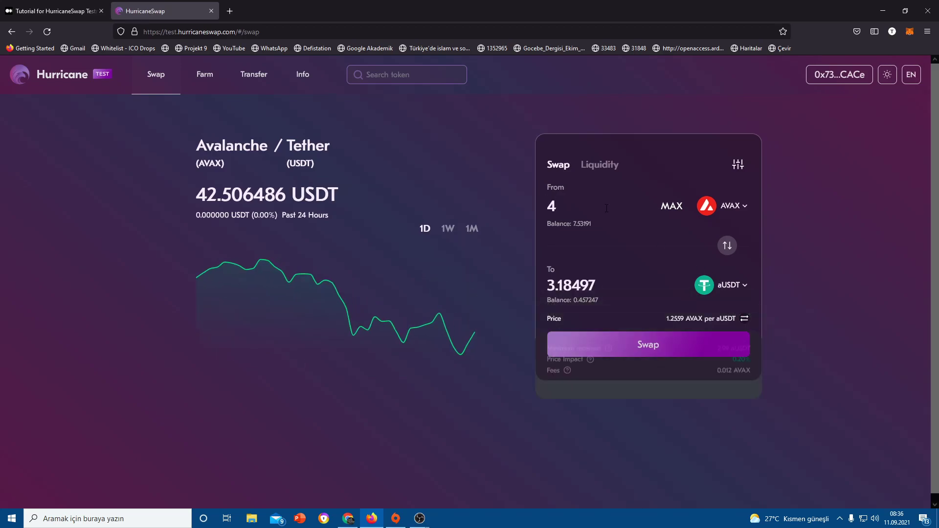
pyautogui.write('.4')
pyautogui.press('BackSpace')
pyautogui.write('5')
pyautogui.press('BackSpace')
pyautogui.press('BackSpace')
pyautogui.press('BackSpace')
pyautogui.write('3')
# - Recheck the swap instructions in the Medium tutorial
pyautogui.click(73, 5)
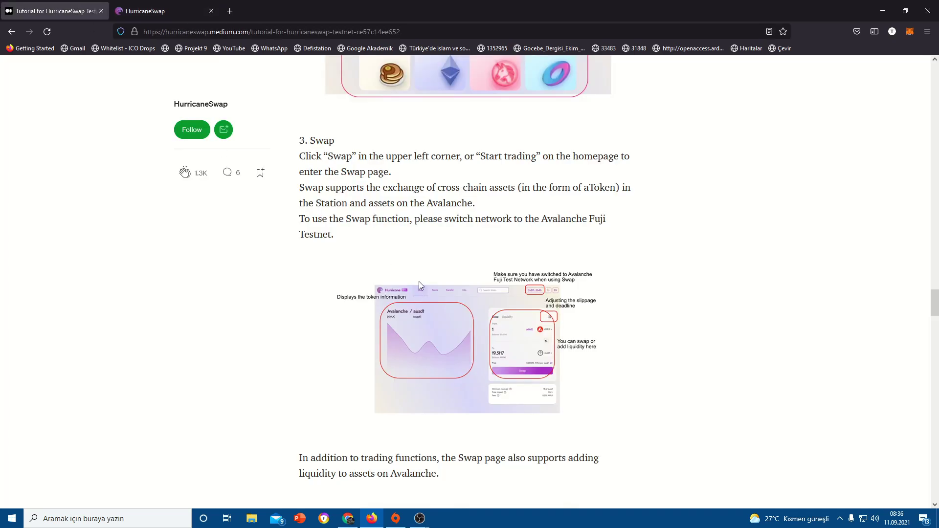
pyautogui.scroll(4, 460, 238)
pyautogui.scroll(-7, 483, 238)
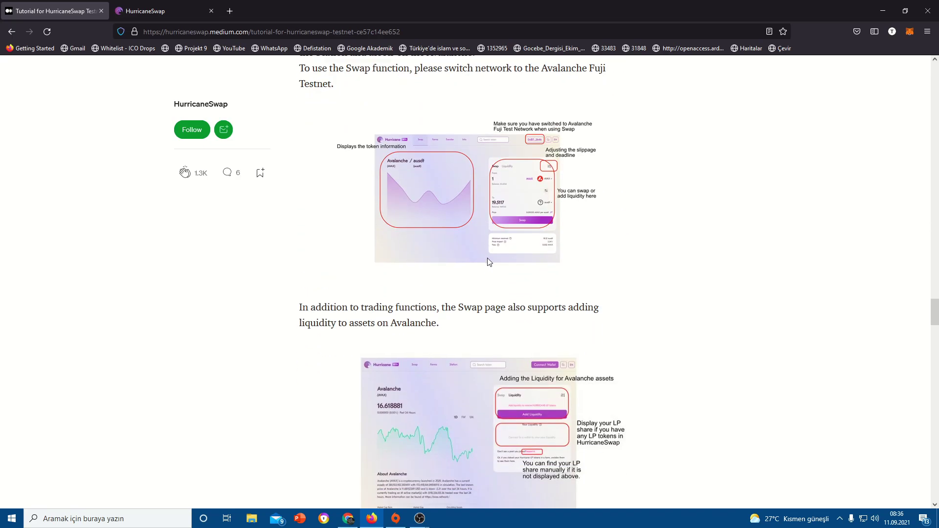
pyautogui.scroll(-2, 489, 262)
pyautogui.scroll(-3, 441, 317)
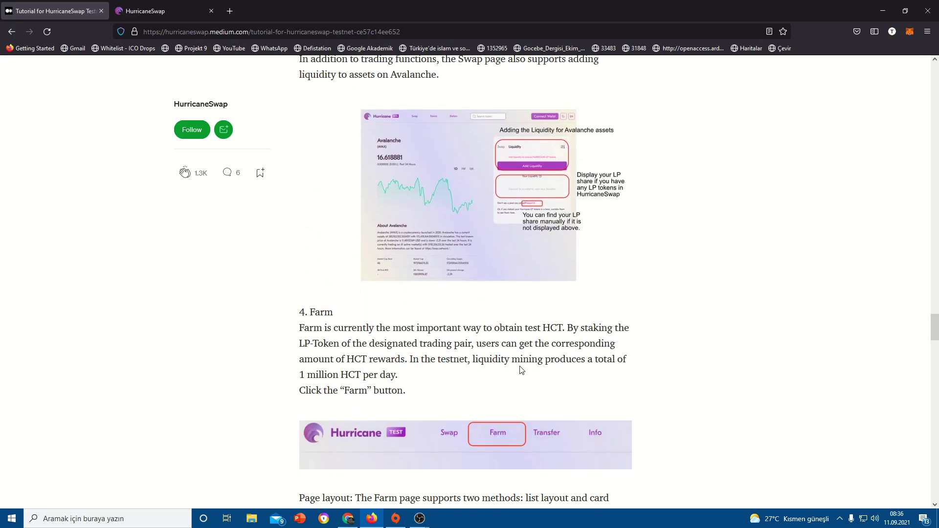
pyautogui.scroll(-3, 521, 370)
pyautogui.scroll(9, 522, 371)
# - Swap 1 AVAX for about 0.796249 aUSDT and approve it in MetaMask
pyautogui.hotkey('ctrl', 'Tab')
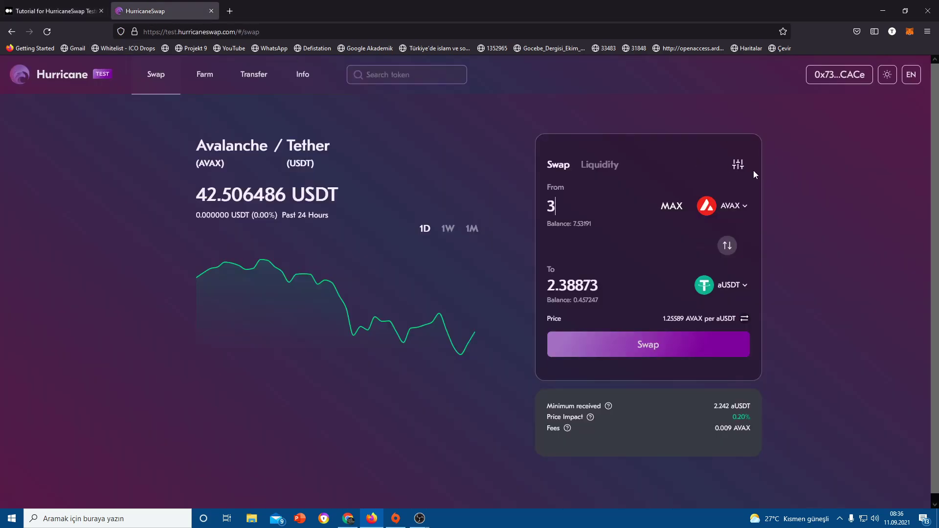
pyautogui.press('BackSpace')
pyautogui.write('1')
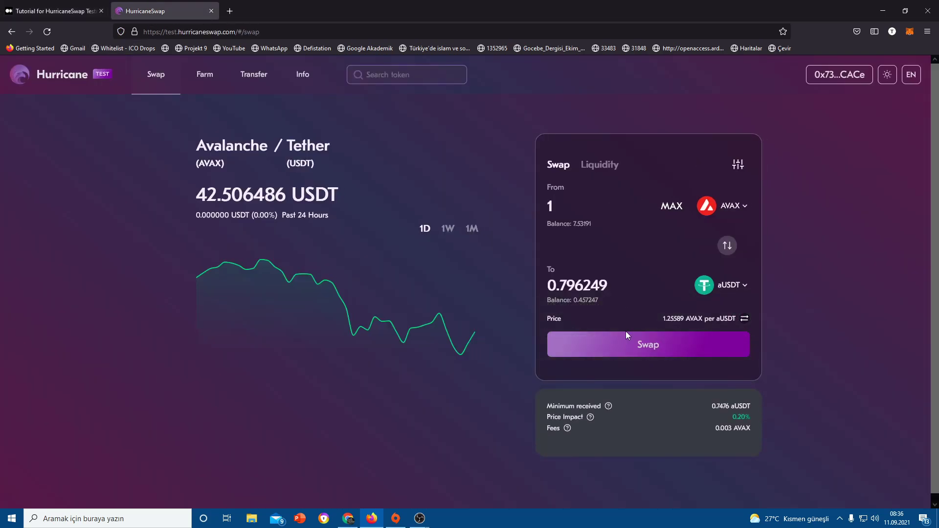
pyautogui.click(656, 355)
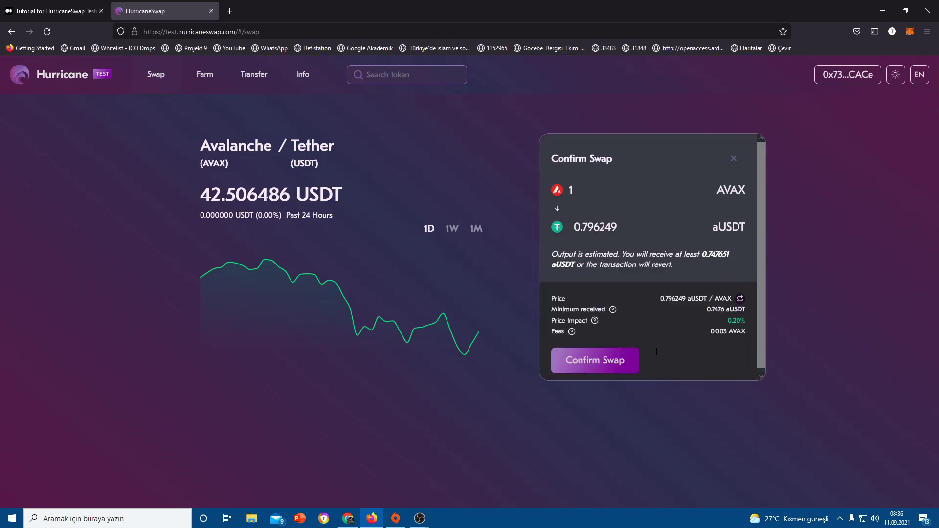
pyautogui.click(597, 360)
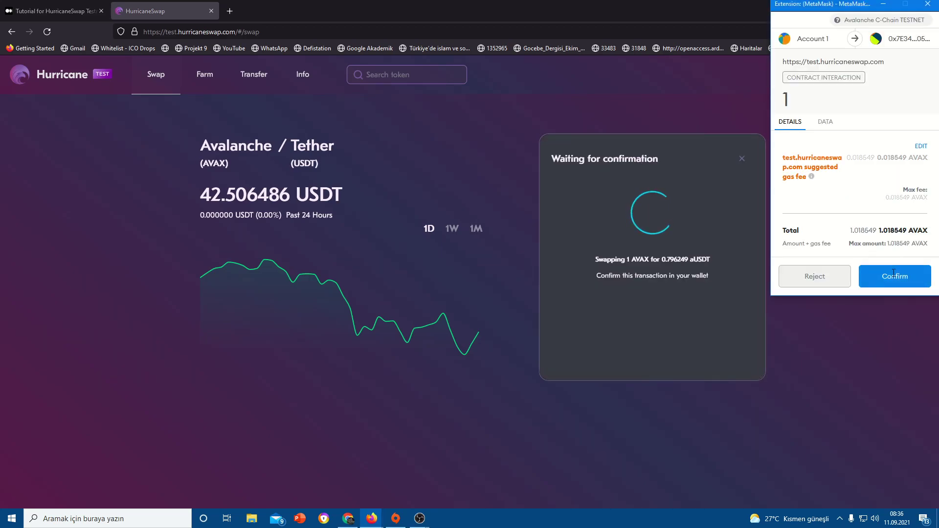
pyautogui.click(894, 274)
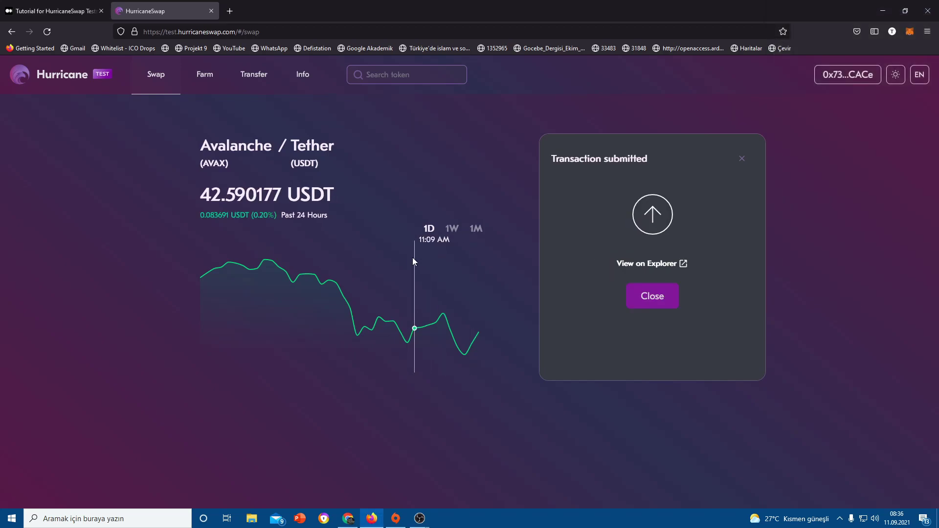
pyautogui.click(641, 296)
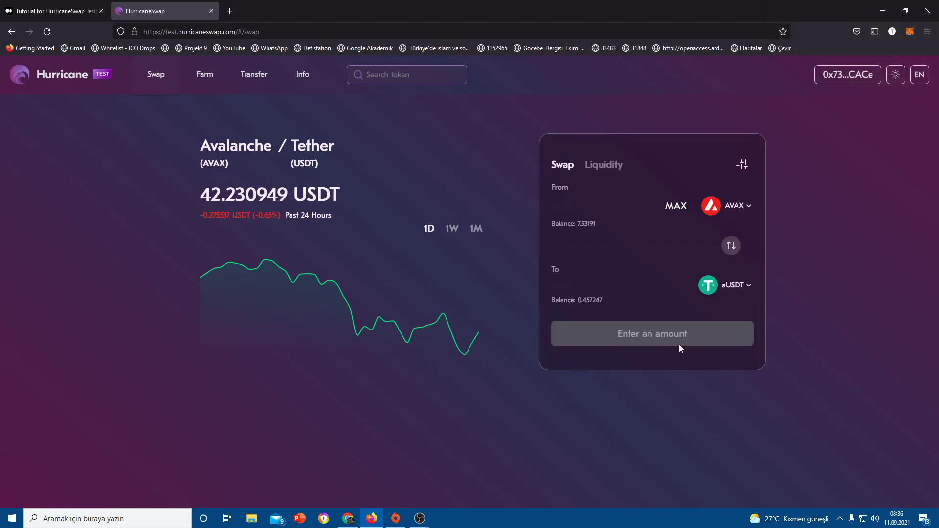
# - Switch the receive token to HCT, swap 1 AVAX, and confirm it in MetaMask
pyautogui.click(732, 293)
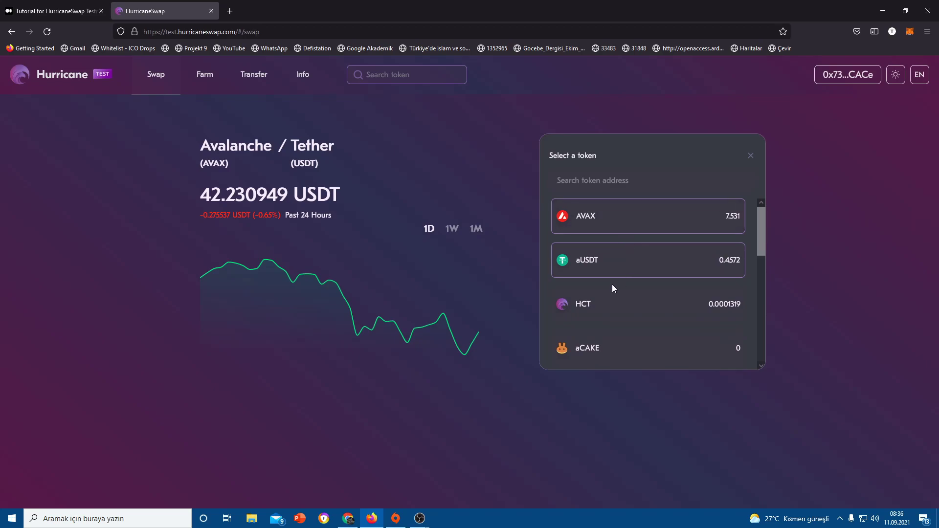
pyautogui.click(594, 314)
pyautogui.click(610, 231)
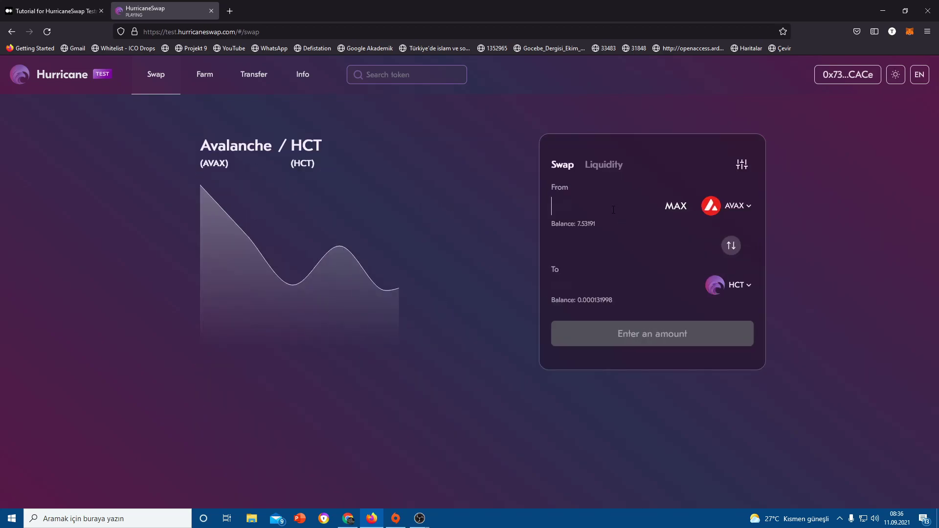
pyautogui.write('1')
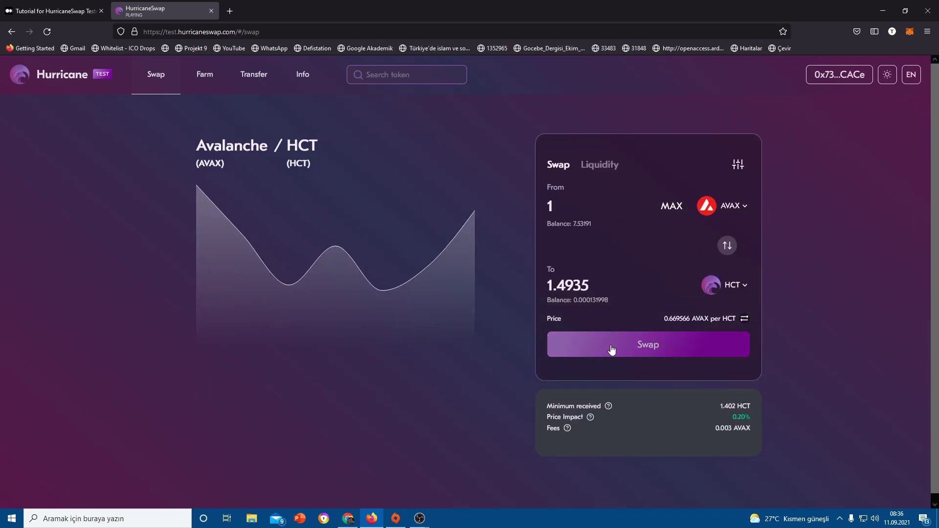
pyautogui.click(611, 349)
pyautogui.click(605, 360)
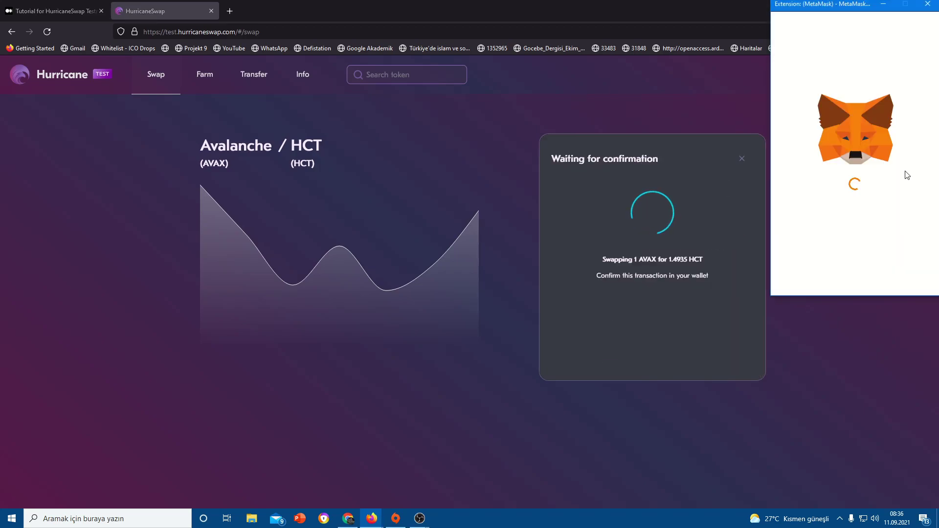
pyautogui.click(893, 283)
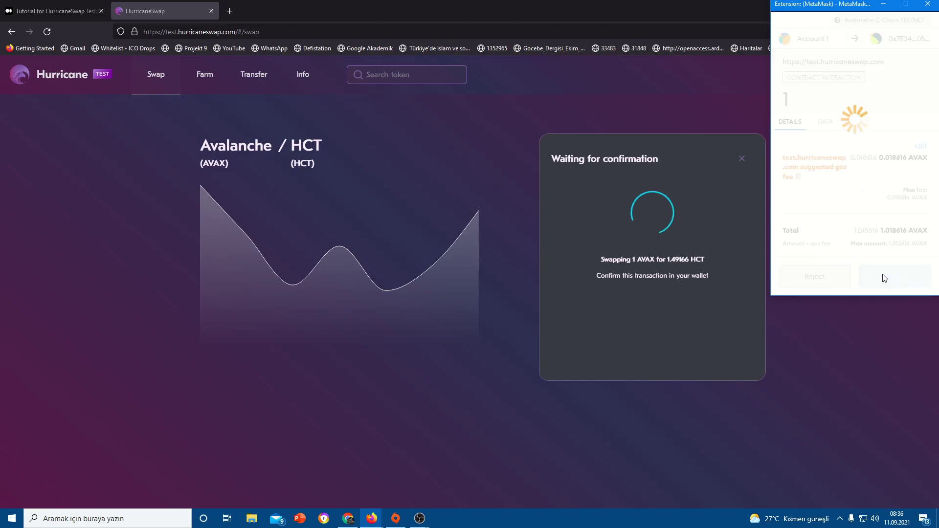
pyautogui.click(648, 306)
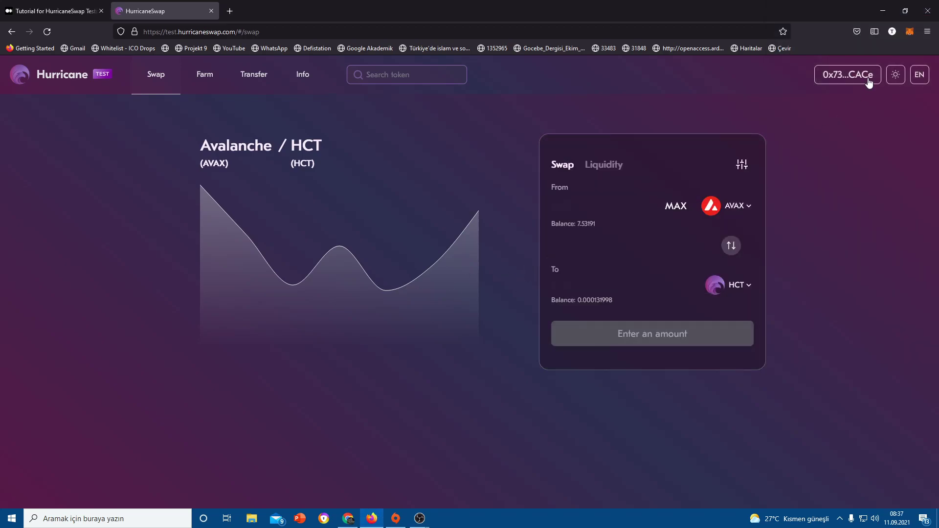
# - Speed up the pending HCT swap in MetaMask with a 450 GWEI max fee
pyautogui.click(911, 32)
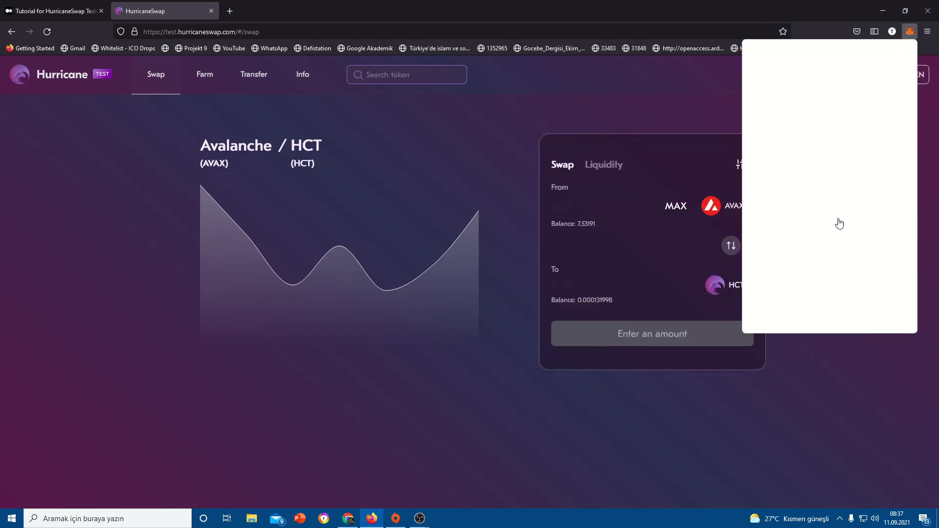
pyautogui.scroll(-5, 783, 273)
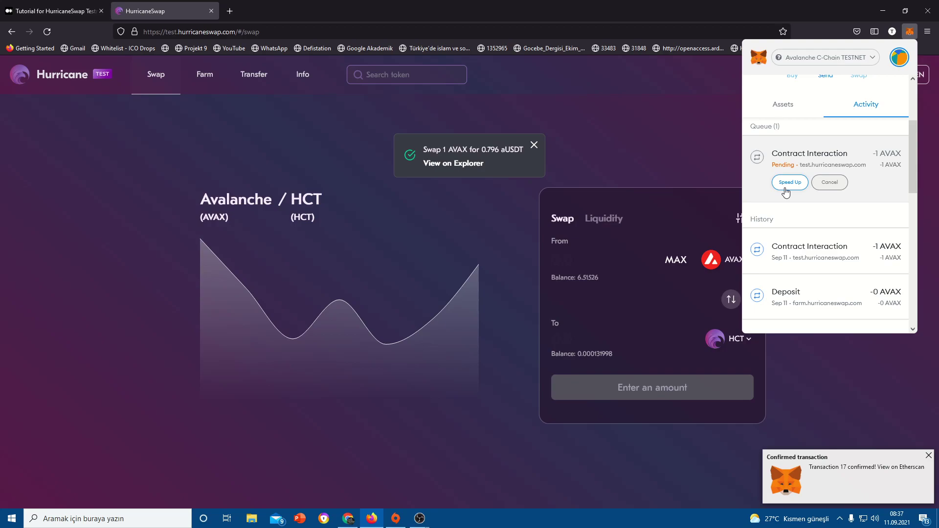
pyautogui.click(785, 187)
pyautogui.moveTo(806, 250); pyautogui.dragTo(758, 253)
pyautogui.write('450')
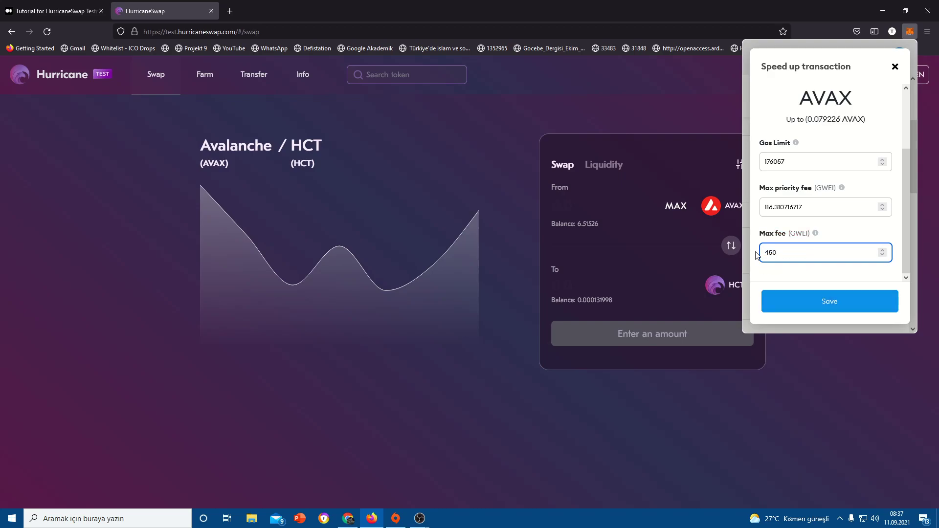
pyautogui.click(797, 304)
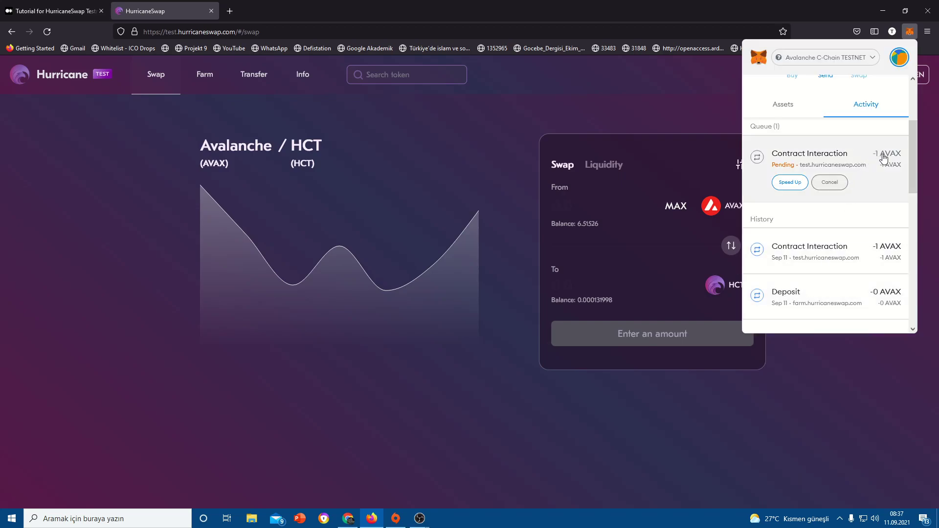
# - Check the wallet's assets and activity until the swap confirms, then close MetaMask
pyautogui.scroll(2, 775, 234)
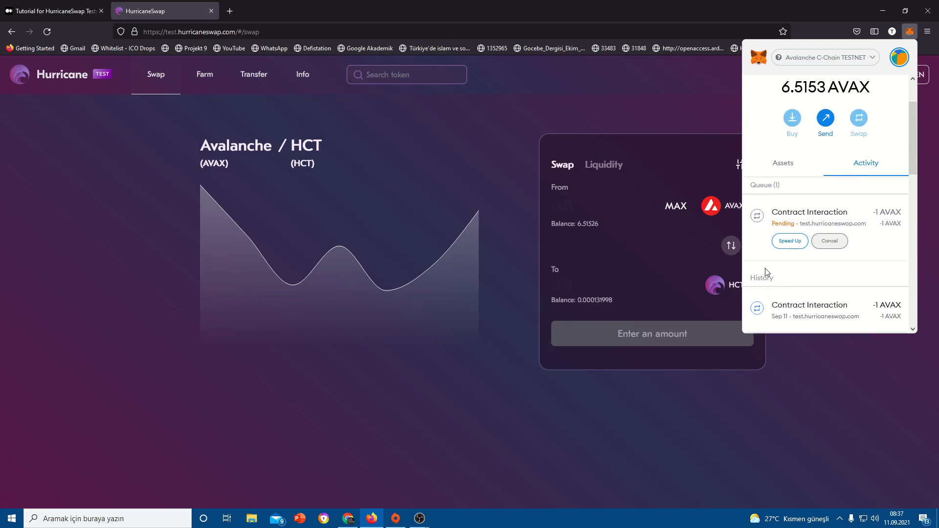
pyautogui.click(789, 167)
pyautogui.click(861, 167)
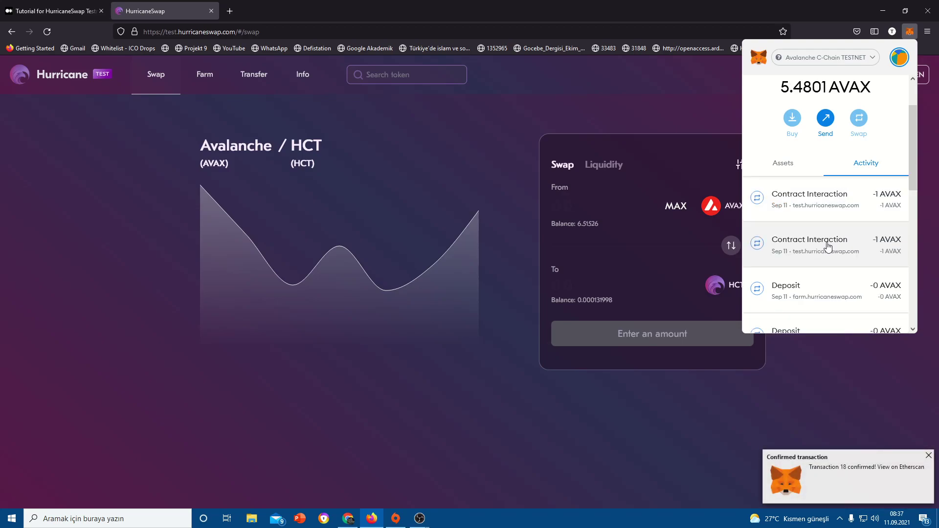
pyautogui.scroll(2, 753, 210)
pyautogui.click(418, 142)
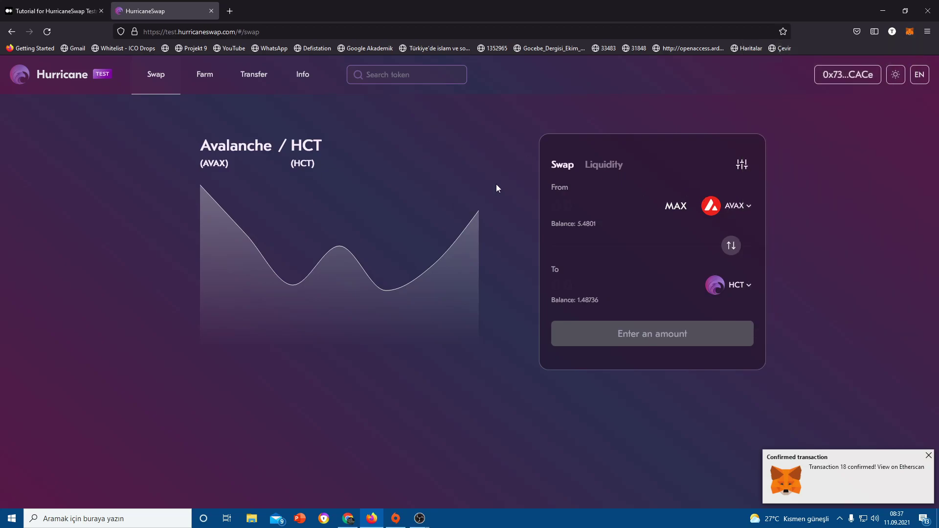
# - Start a new liquidity position with the aUSDT/HCT token pair
pyautogui.click(615, 165)
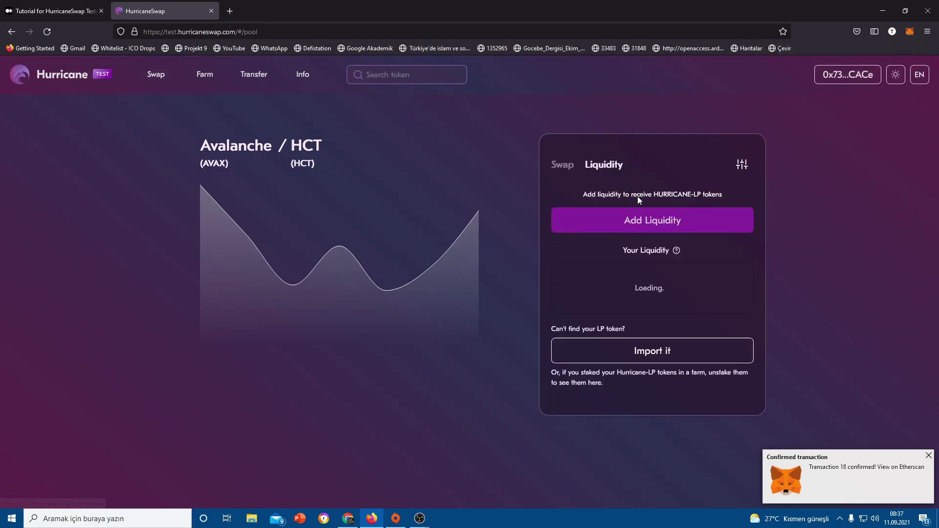
pyautogui.click(653, 221)
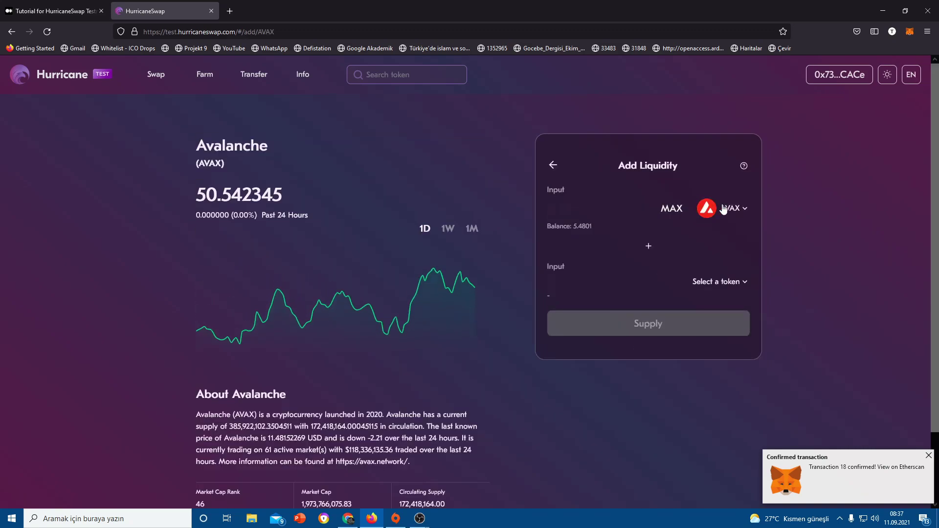
pyautogui.click(718, 285)
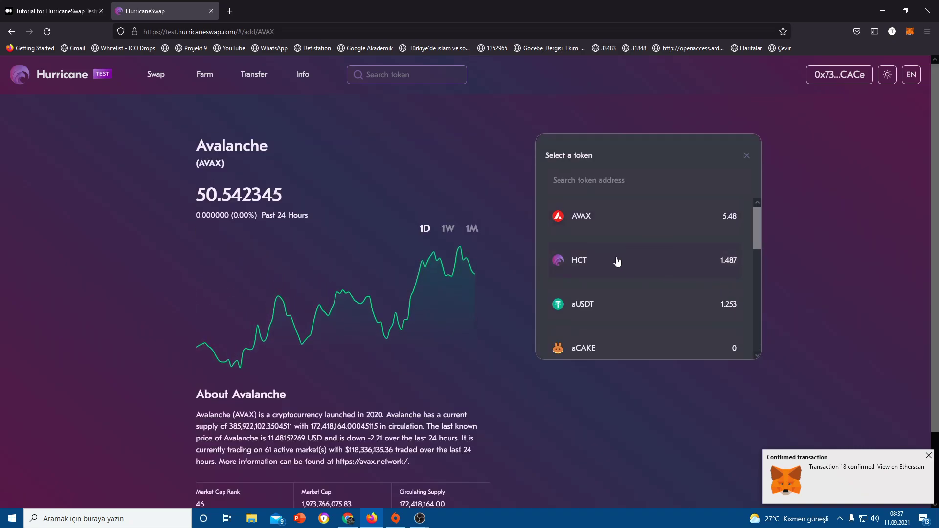
pyautogui.click(617, 262)
pyautogui.click(727, 210)
pyautogui.click(605, 316)
# - Use the full 1.48736 HCT balance as the deposit and open the supply review
pyautogui.click(677, 216)
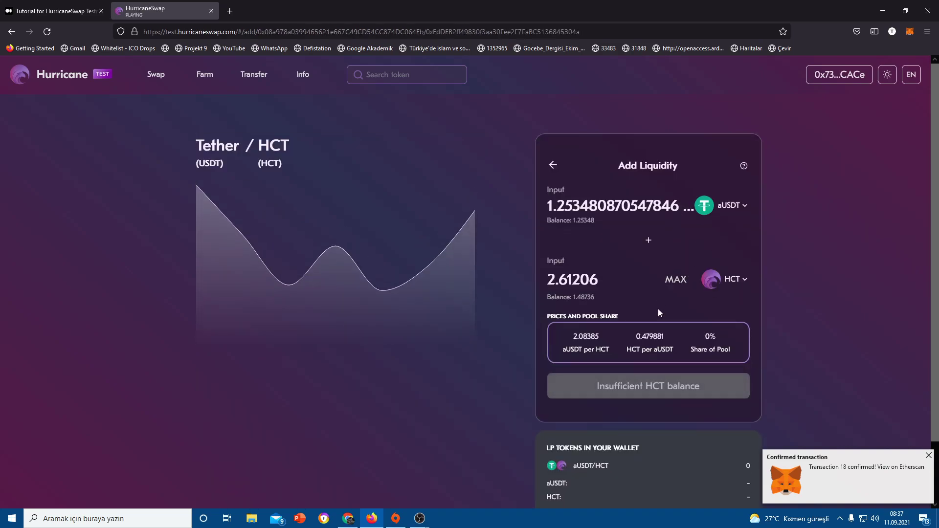
pyautogui.click(675, 279)
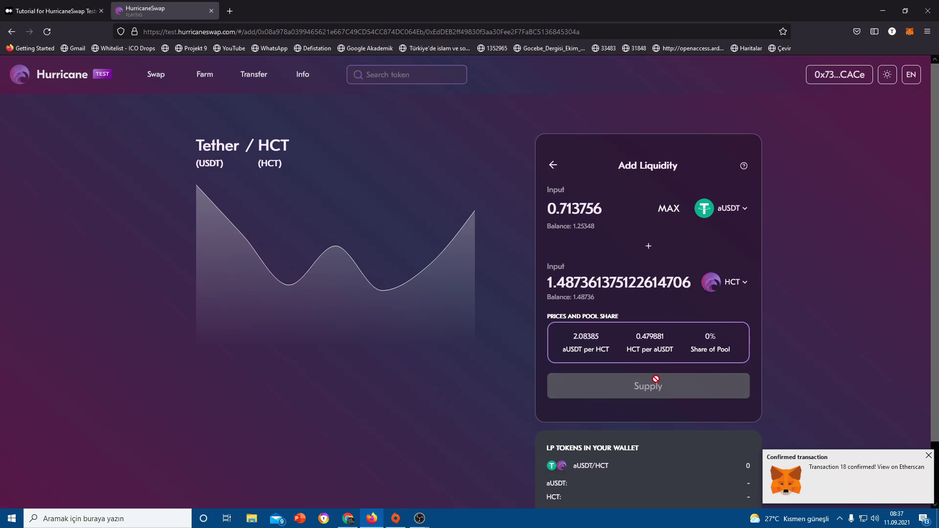
pyautogui.scroll(-1, 733, 293)
pyautogui.scroll(1, 697, 262)
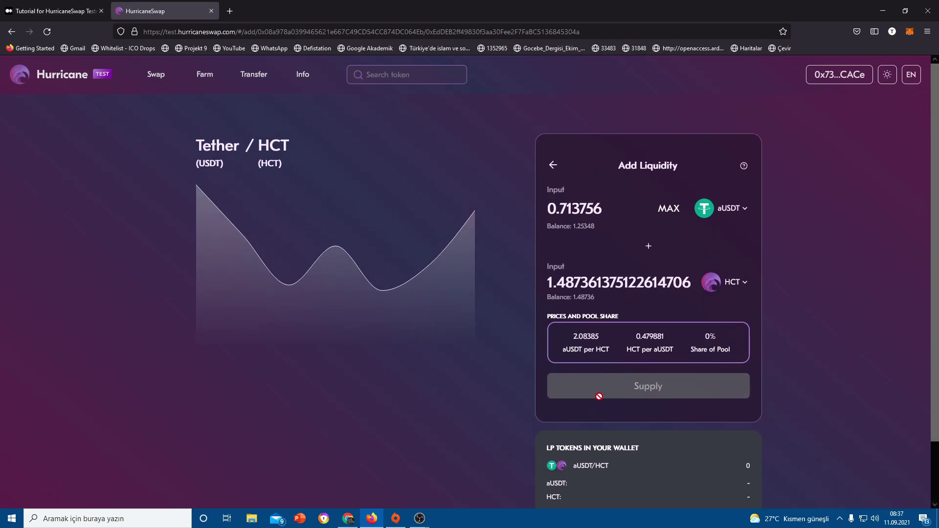
pyautogui.scroll(-1, 648, 389)
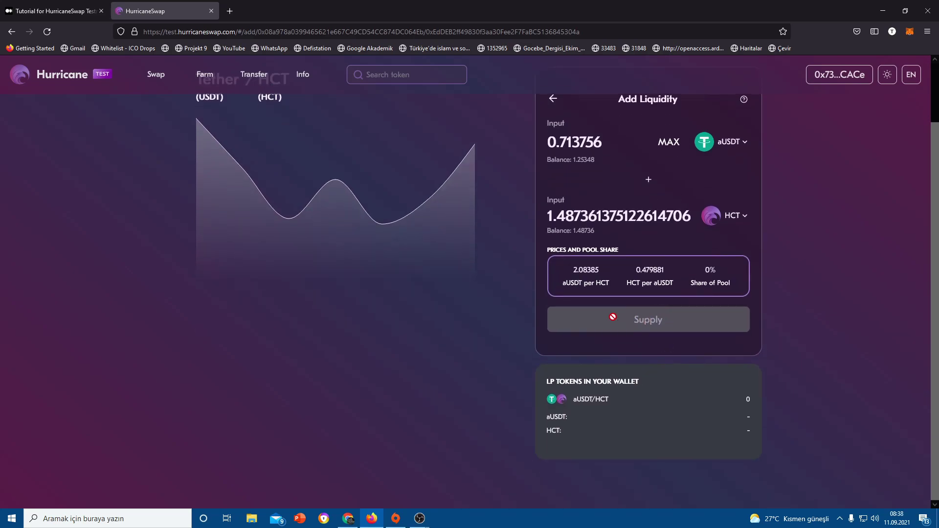
pyautogui.click(640, 322)
# - Confirm supplying 0.720248 aUSDT and 1.48736 HCT and approve it in MetaMask
pyautogui.scroll(1, 683, 277)
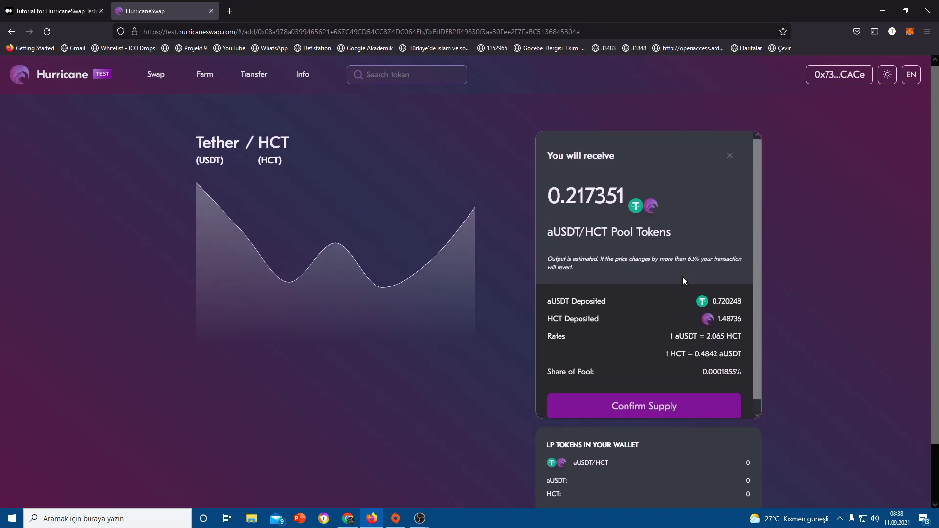
pyautogui.click(740, 162)
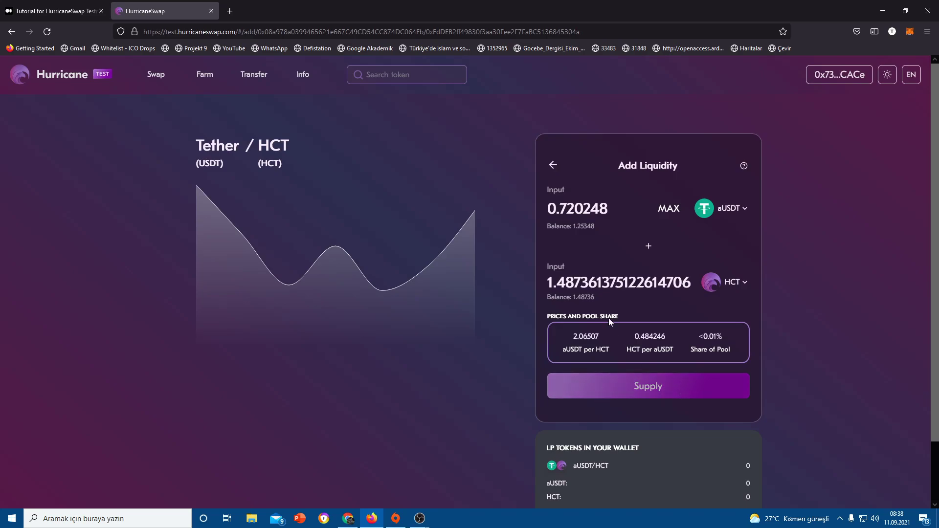
pyautogui.scroll(-1, 627, 305)
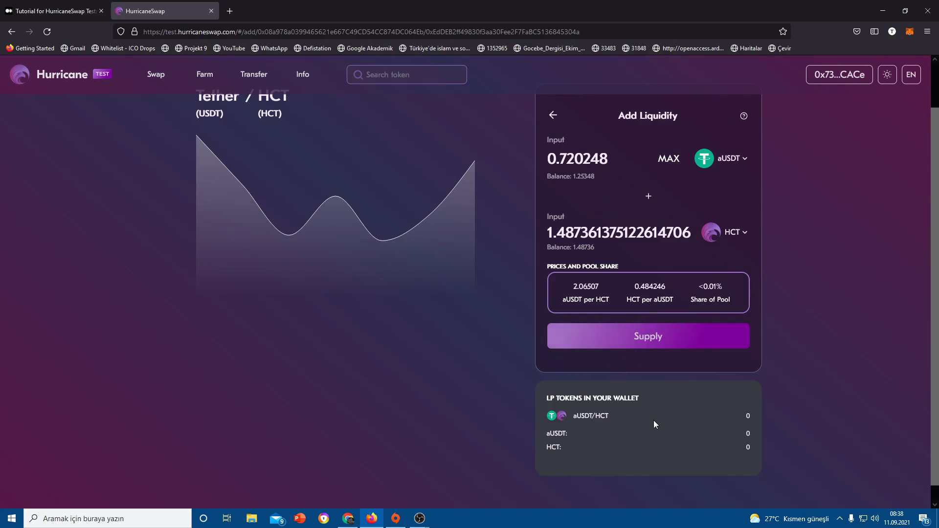
pyautogui.scroll(1, 702, 390)
pyautogui.click(619, 387)
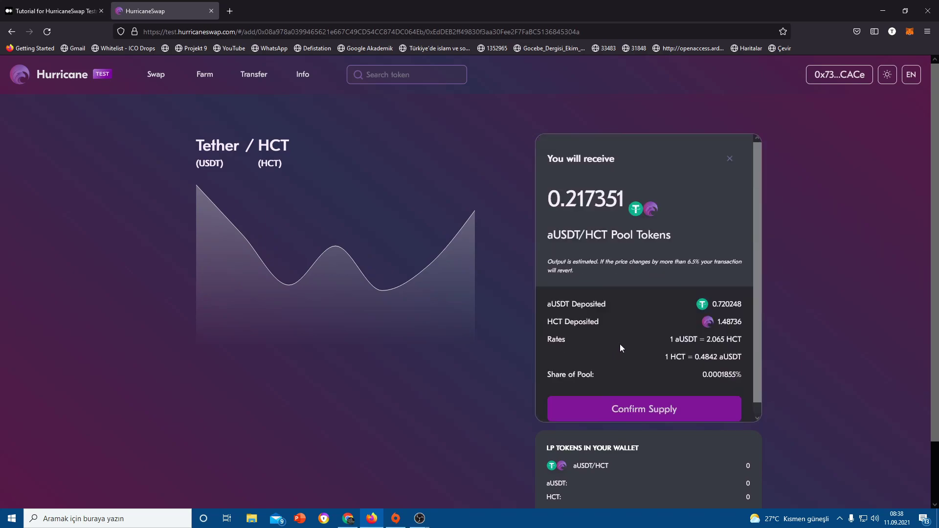
pyautogui.click(634, 398)
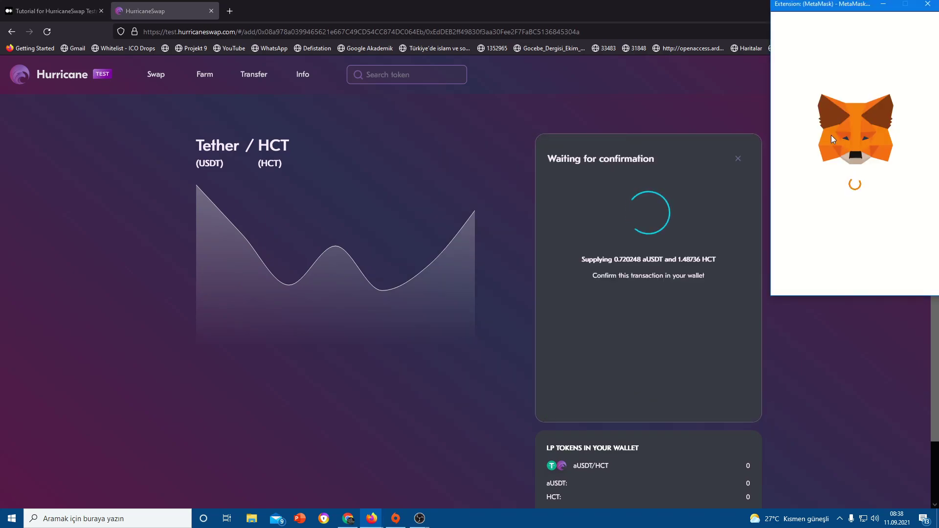
pyautogui.click(891, 278)
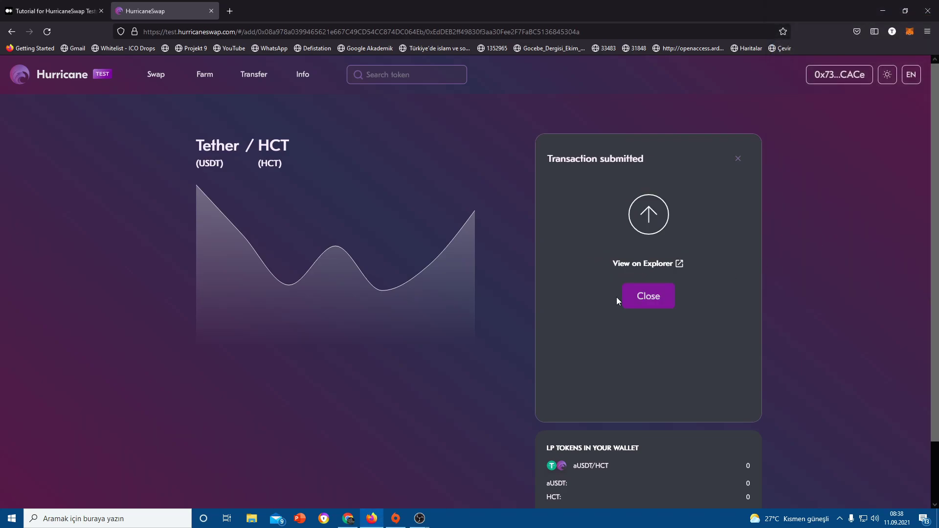
pyautogui.click(640, 297)
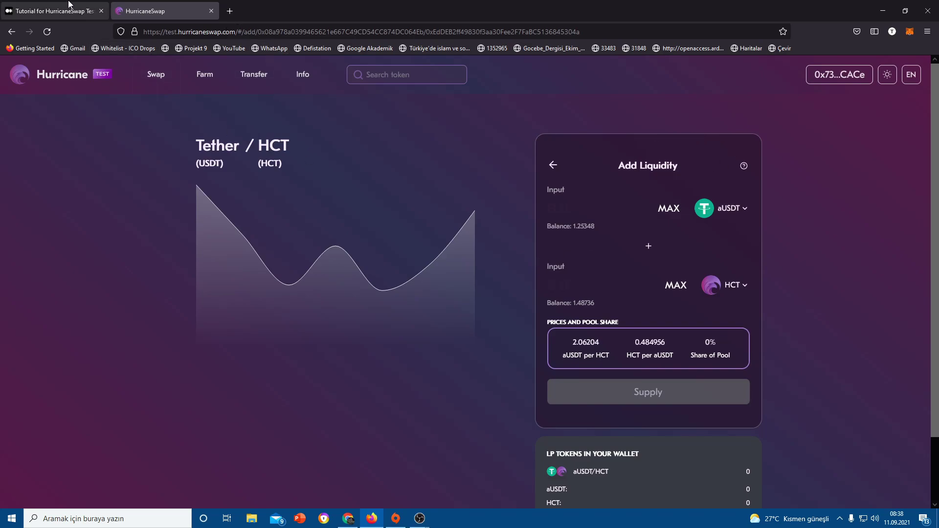
pyautogui.click(51, 10)
pyautogui.scroll(-5, 418, 305)
pyautogui.scroll(-2, 507, 326)
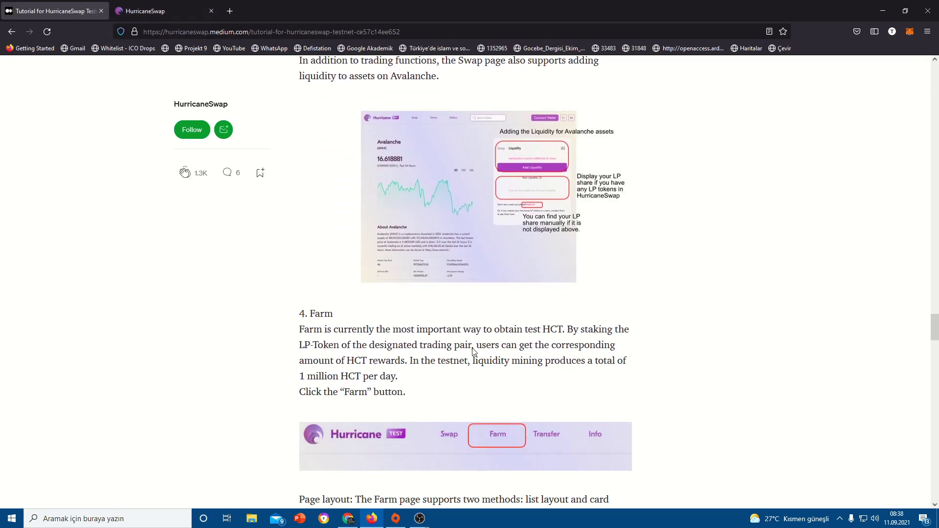
pyautogui.scroll(-3, 493, 331)
pyautogui.scroll(-5, 493, 331)
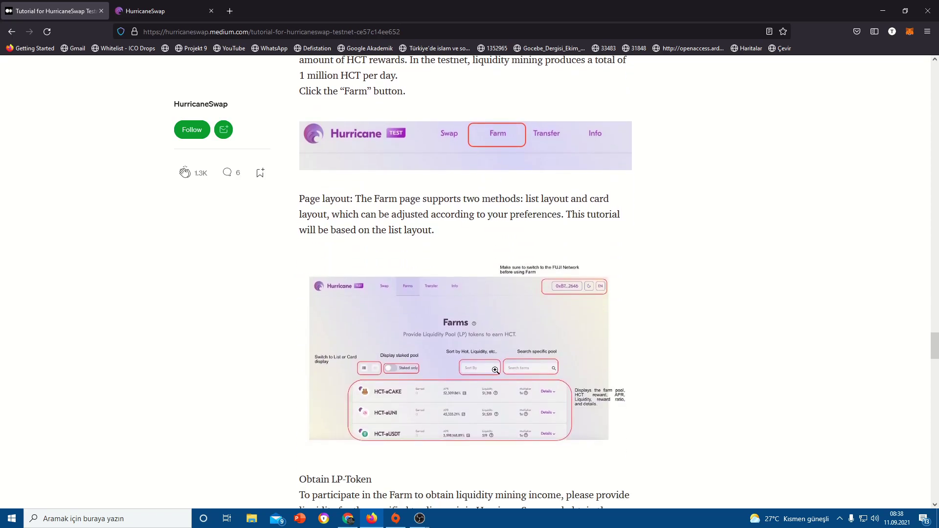
pyautogui.scroll(-1, 485, 269)
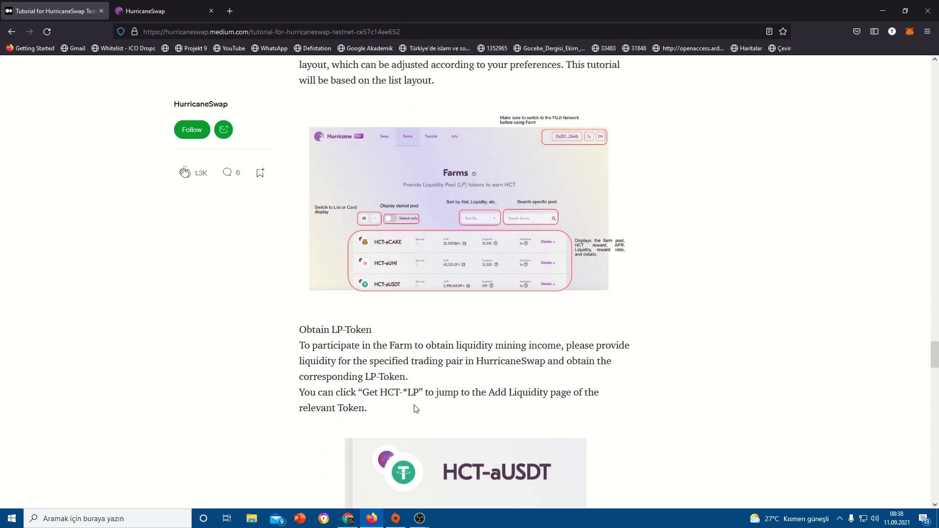
pyautogui.scroll(-1, 449, 393)
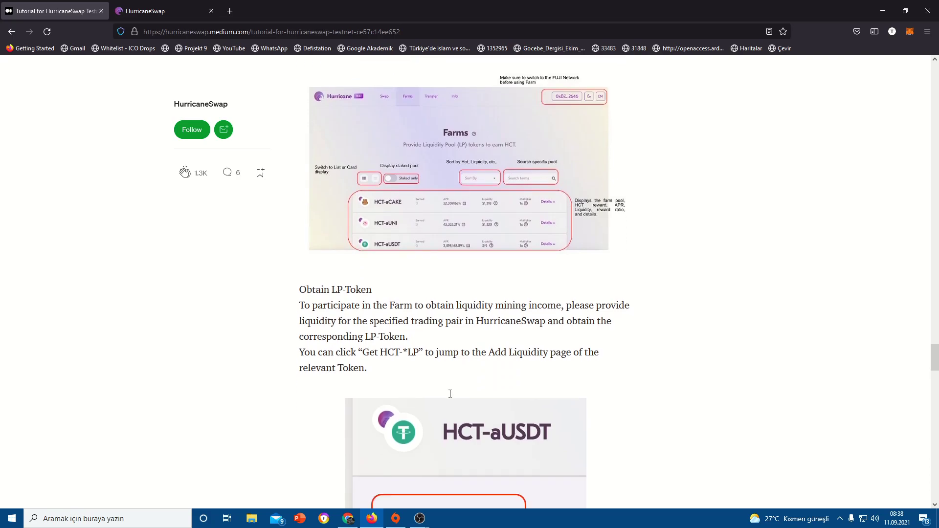
pyautogui.scroll(-3, 449, 395)
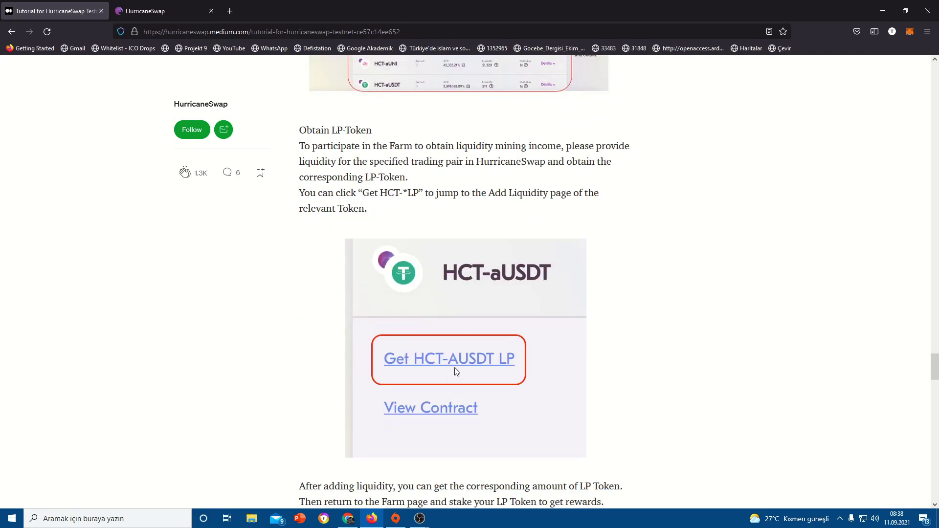
pyautogui.scroll(-2, 458, 360)
pyautogui.scroll(-4, 446, 264)
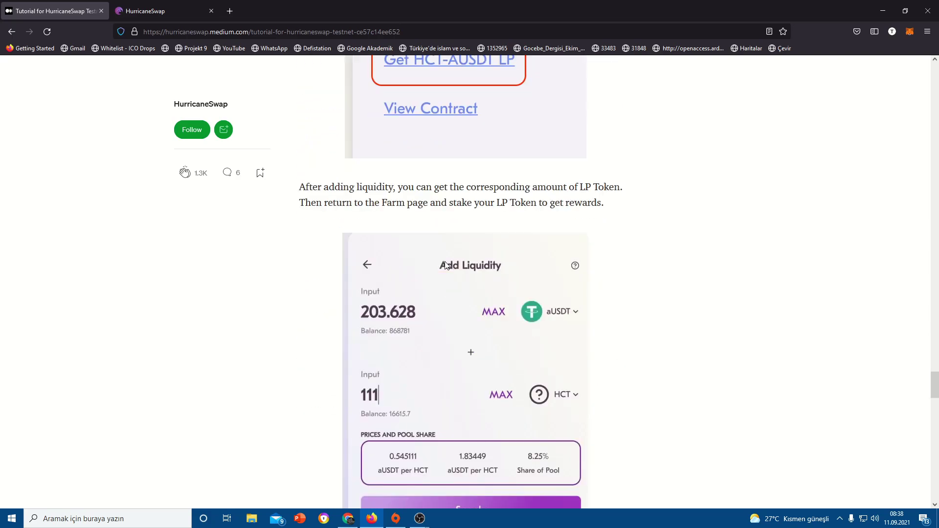
pyautogui.scroll(-1, 513, 378)
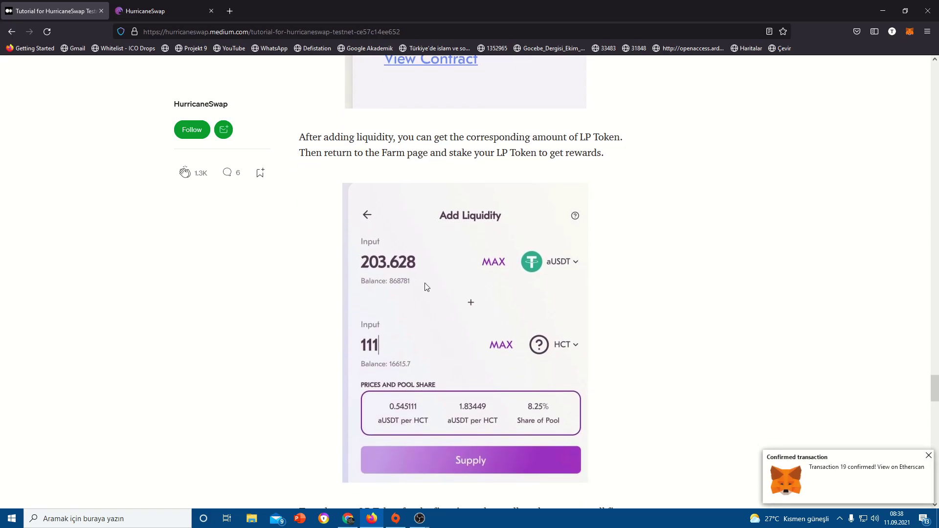
pyautogui.scroll(-5, 412, 261)
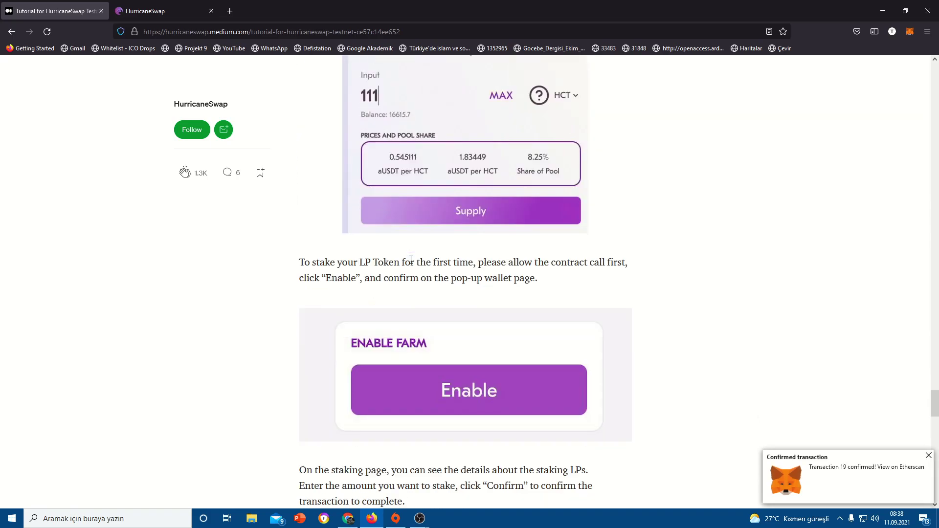
pyautogui.scroll(4, 411, 260)
pyautogui.click(198, 16)
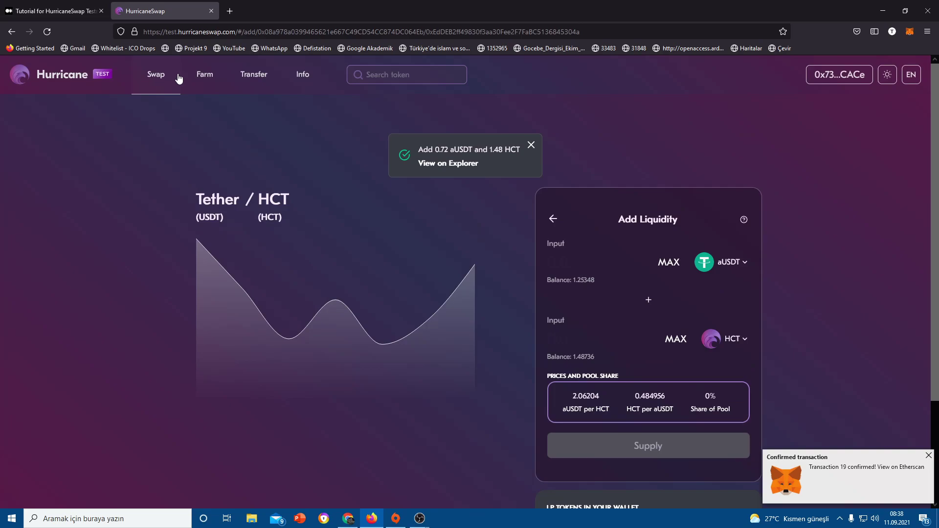
# - Follow the HCT-aUSDT farm's Get LP link to the aUSDT/HCT liquidity page
pyautogui.click(199, 76)
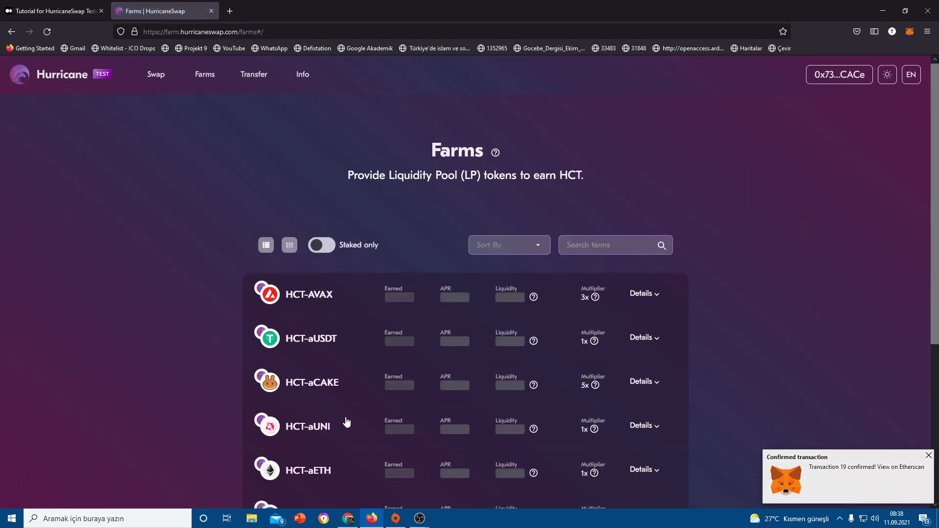
pyautogui.click(281, 382)
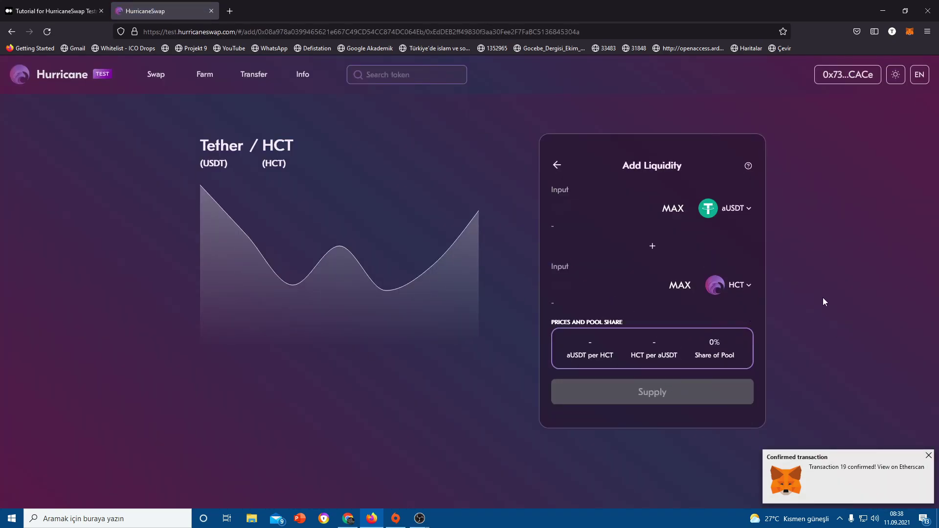
pyautogui.click(927, 456)
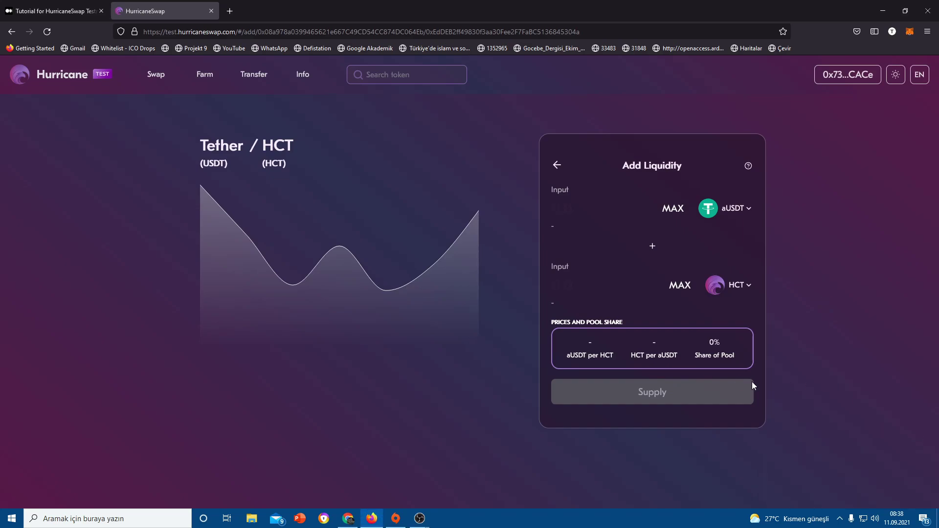
pyautogui.click(557, 166)
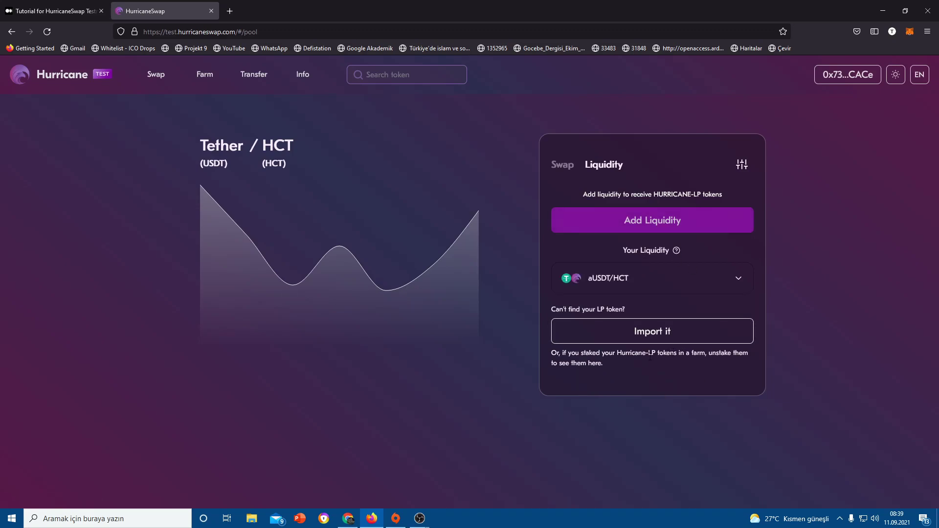
# - Check the 0.2171 aUSDT/HCT LP balance via Import pool, then go back to Farms
pyautogui.click(609, 336)
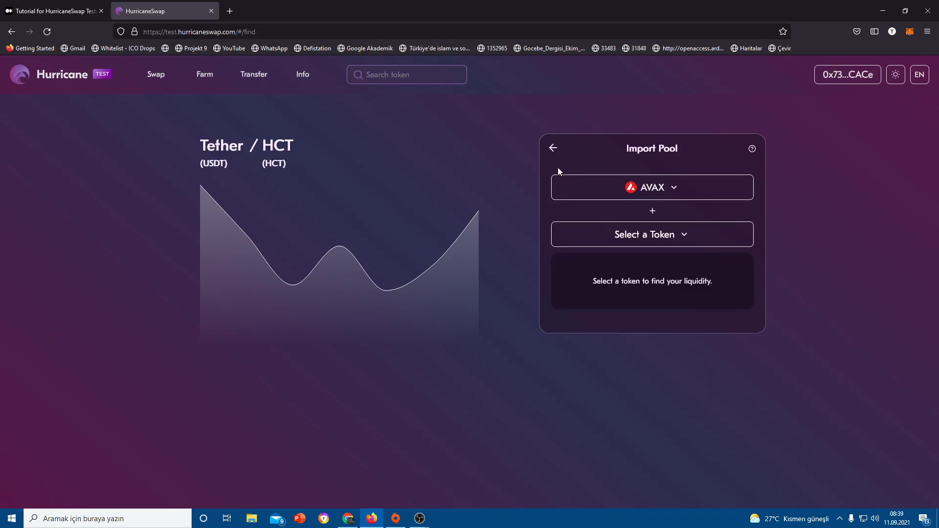
pyautogui.click(552, 147)
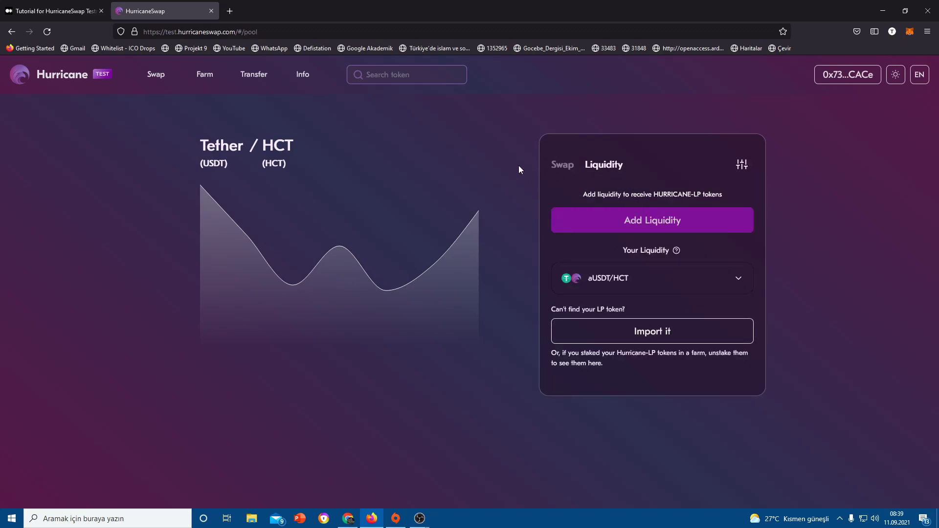
pyautogui.click(11, 31)
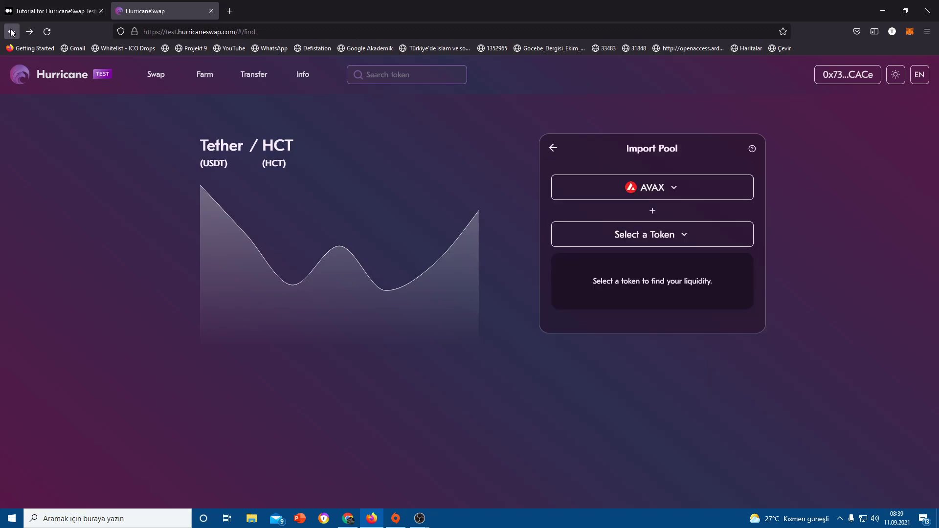
pyautogui.click(11, 31)
pyautogui.click(11, 31)
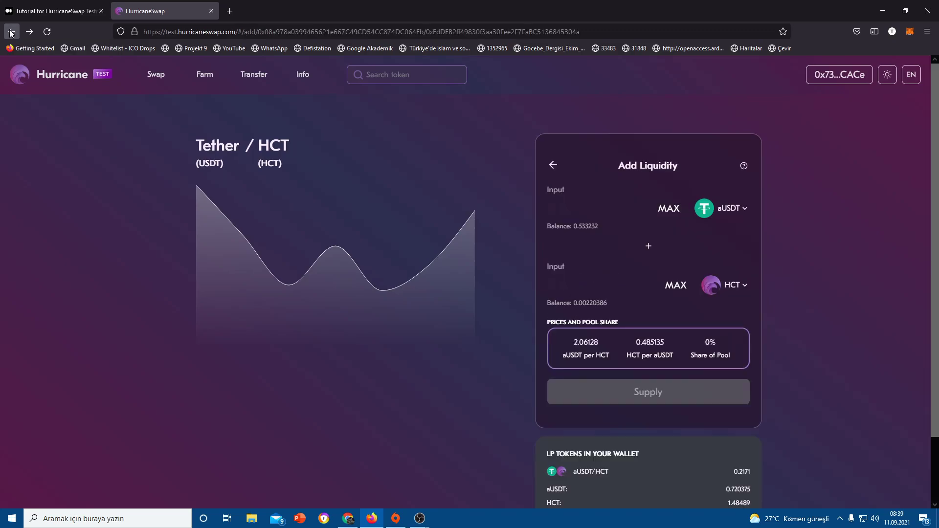
pyautogui.click(12, 31)
pyautogui.scroll(-2, 462, 323)
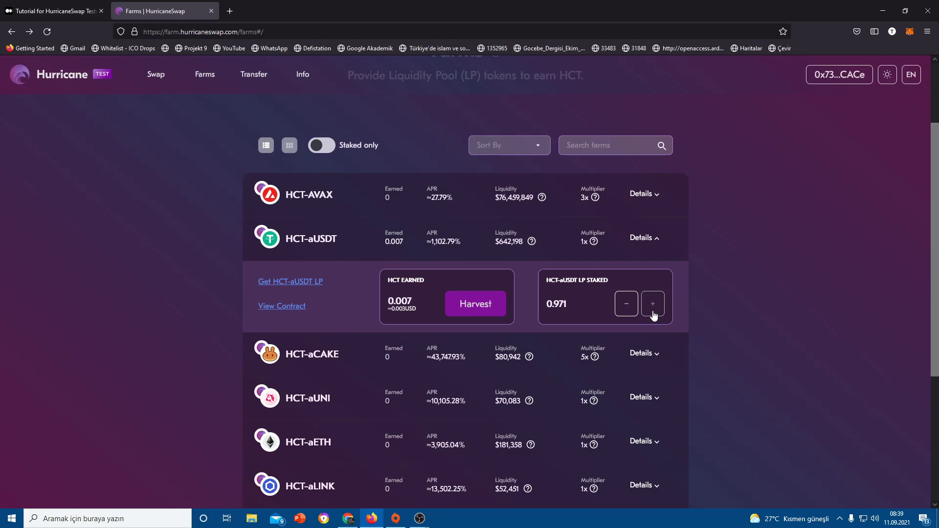
# - Stake the full 0.217 HCT-aUSDT LP balance using Max and confirm in MetaMask
pyautogui.click(653, 308)
pyautogui.click(484, 300)
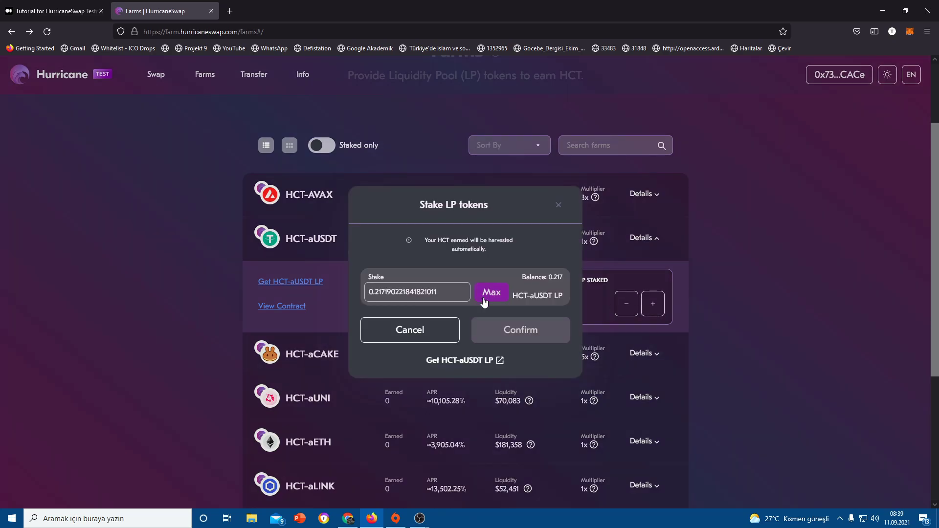
pyautogui.click(525, 337)
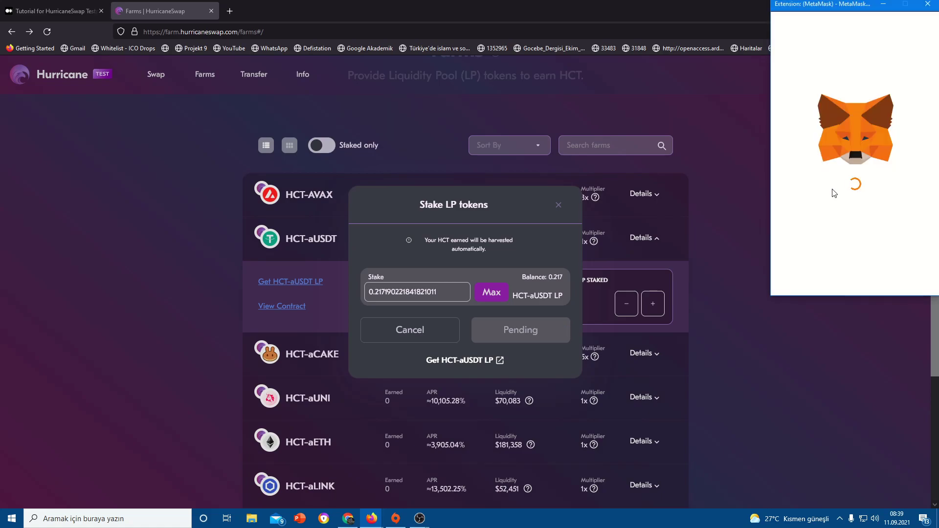
pyautogui.click(890, 278)
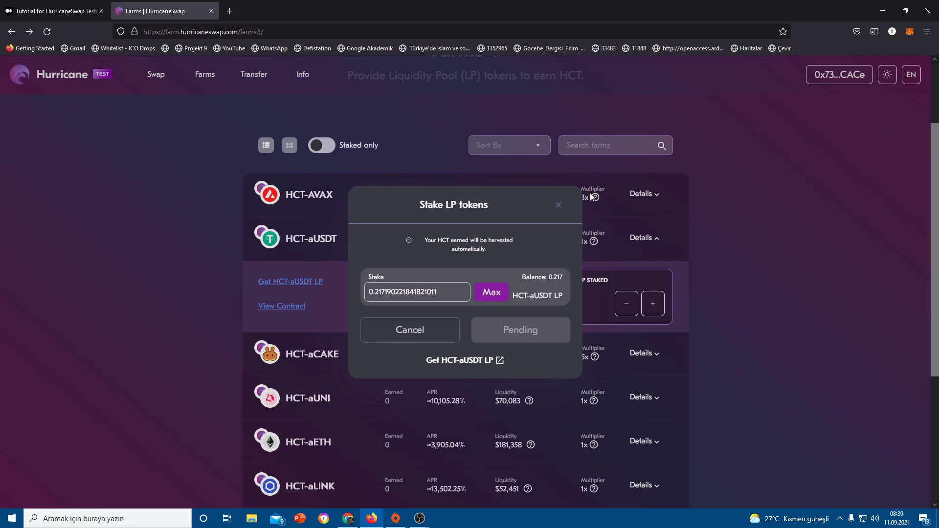
# - Scroll the Medium tutorial down to the Farm harvest and add/reduce stake paragraph
pyautogui.click(54, 11)
pyautogui.scroll(-3, 540, 357)
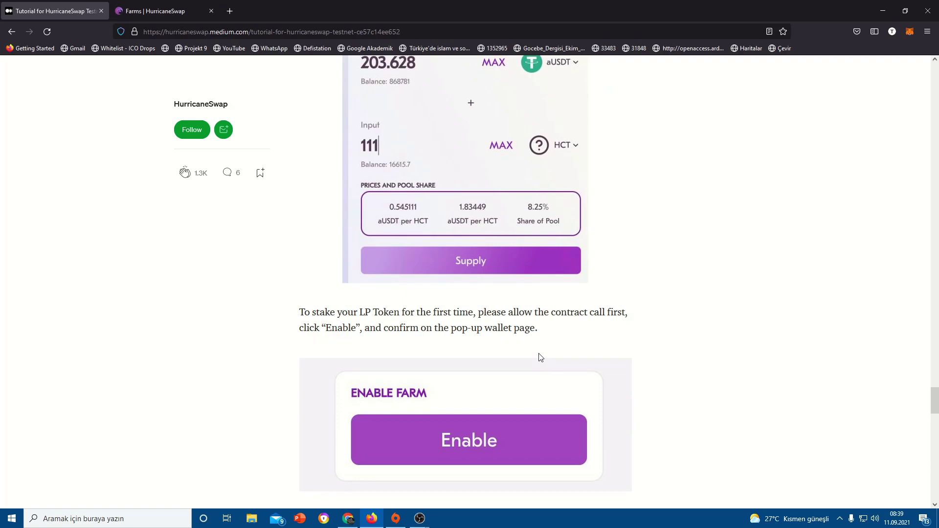
pyautogui.scroll(-3, 540, 357)
pyautogui.scroll(-4, 349, 336)
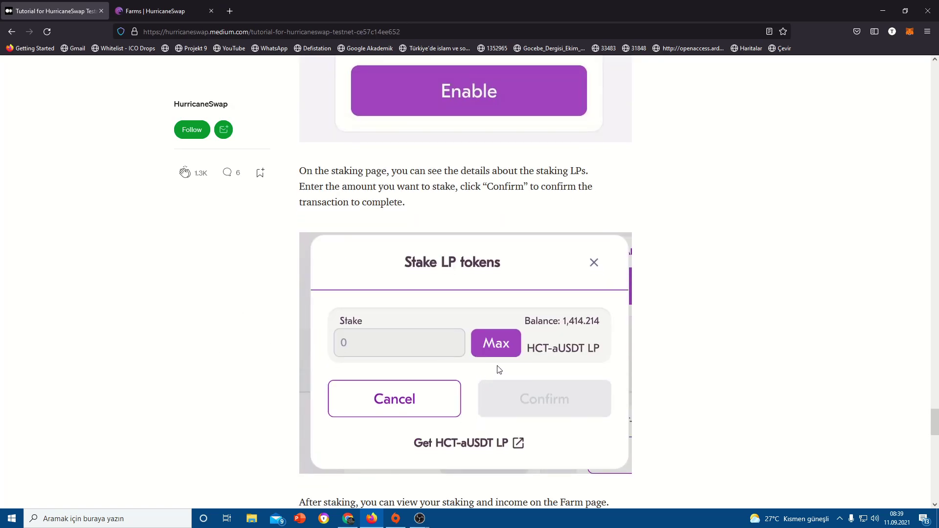
pyautogui.scroll(-3, 494, 350)
pyautogui.scroll(-2, 420, 381)
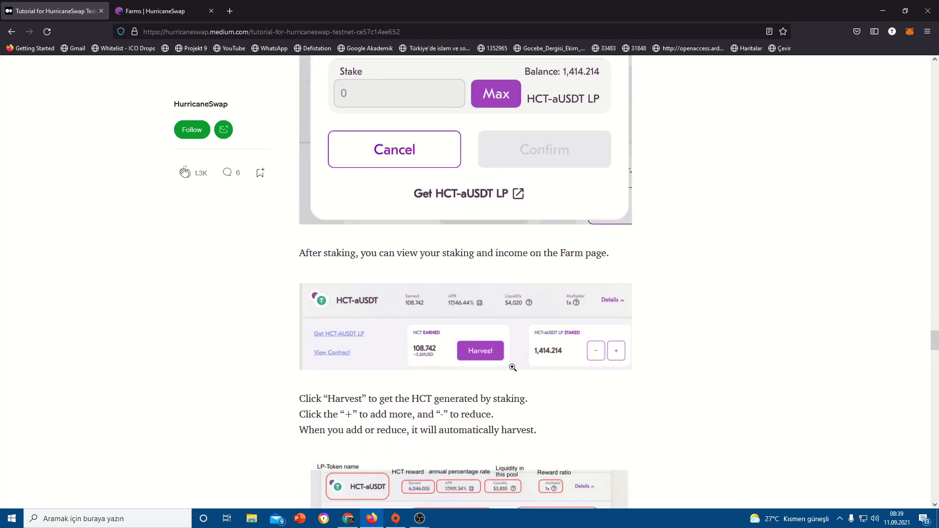
pyautogui.scroll(-3, 354, 304)
pyautogui.scroll(-2, 361, 258)
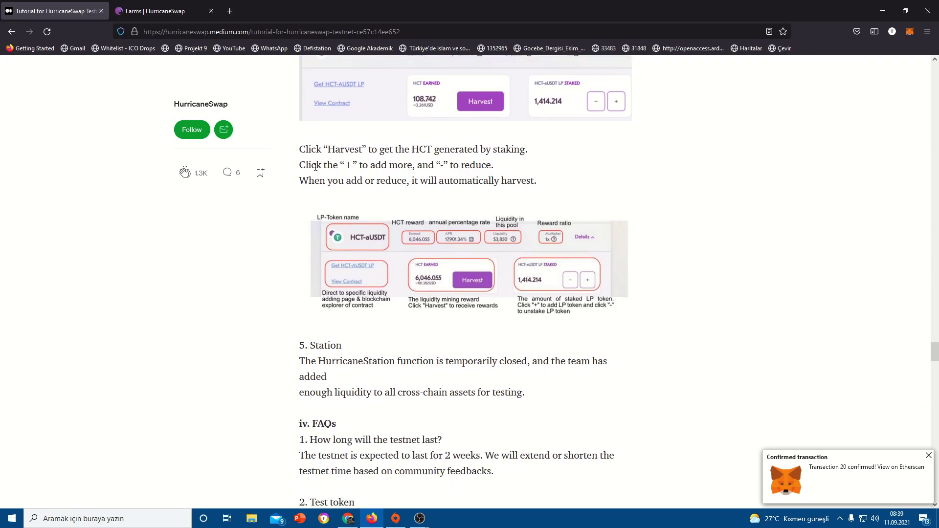
pyautogui.scroll(-1, 414, 183)
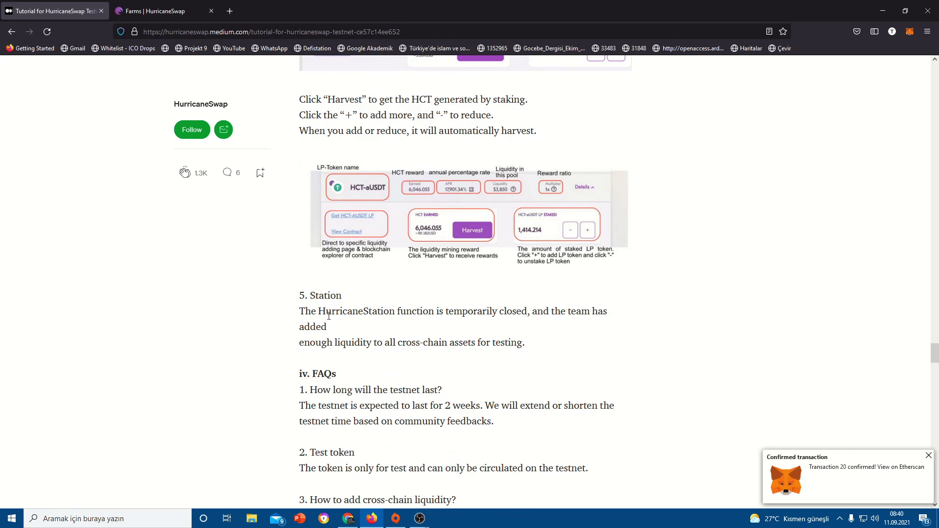
pyautogui.scroll(-3, 440, 195)
pyautogui.scroll(6, 504, 227)
# - Select the three-line harvest instructions paragraph
pyautogui.moveTo(546, 284); pyautogui.dragTo(299, 249)
pyautogui.click(300, 250)
pyautogui.rightClick(300, 253)
pyautogui.click(279, 245)
pyautogui.click(524, 277)
pyautogui.rightClick(524, 278)
pyautogui.click(521, 280)
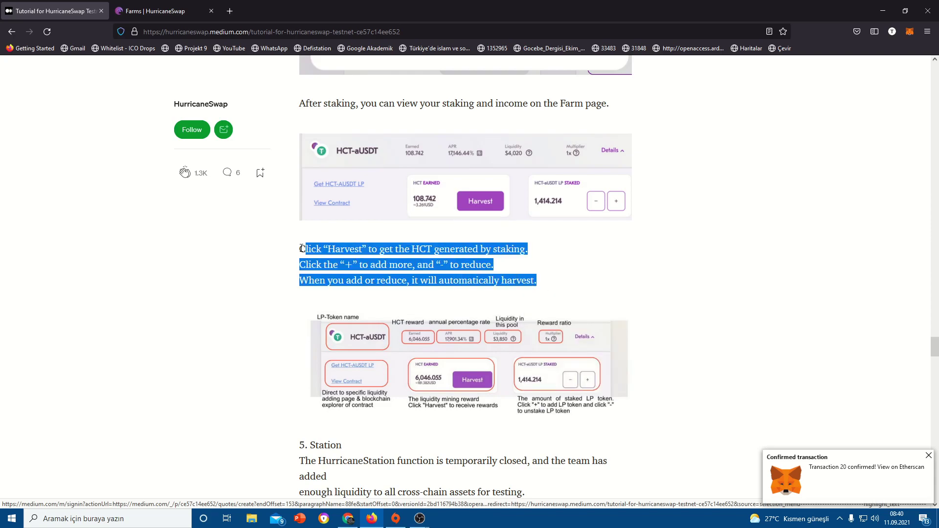
pyautogui.click(315, 264)
# - Search Google for 'çeviri' in a new Chrome tab to open the translator
pyautogui.hotkey('alt', 'Tab')
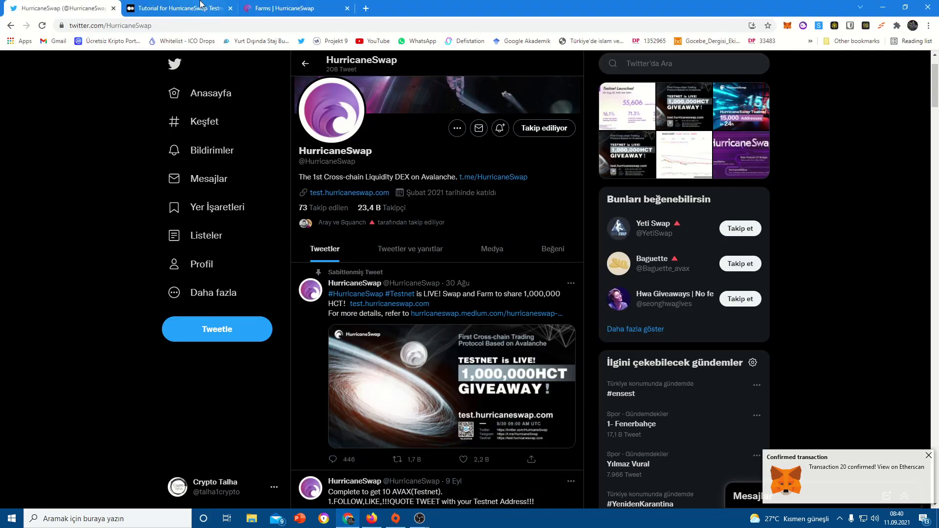
pyautogui.click(366, 7)
pyautogui.write('çeviri')
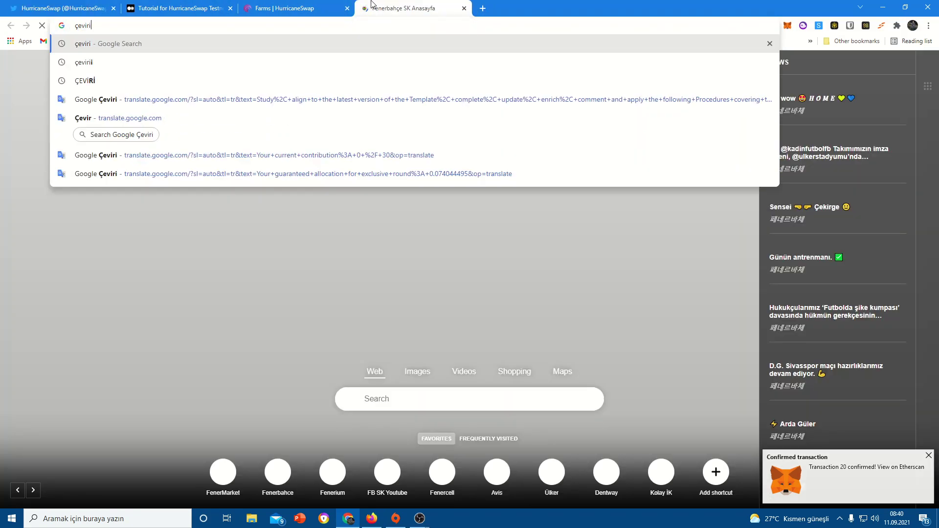
pyautogui.press('Return')
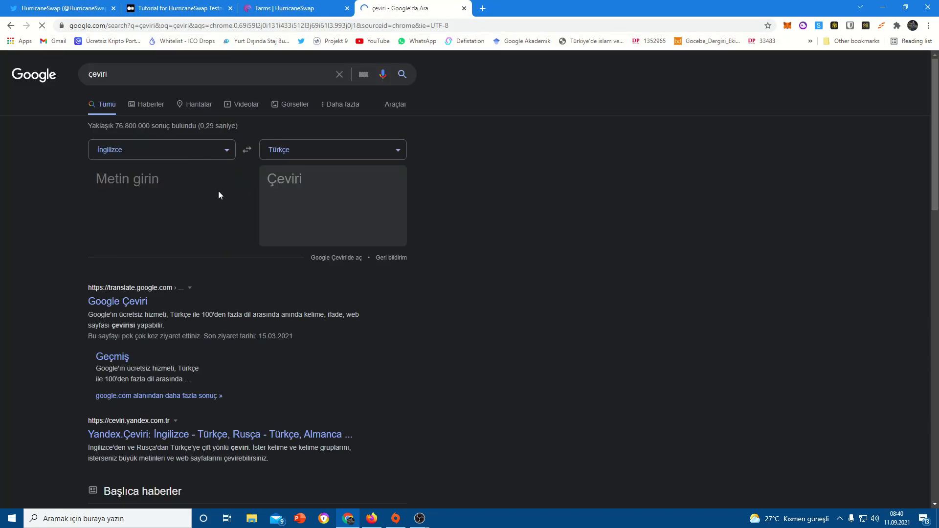
pyautogui.write('0x73121a964102f44Bd1EbE27aace25A406742CACe')
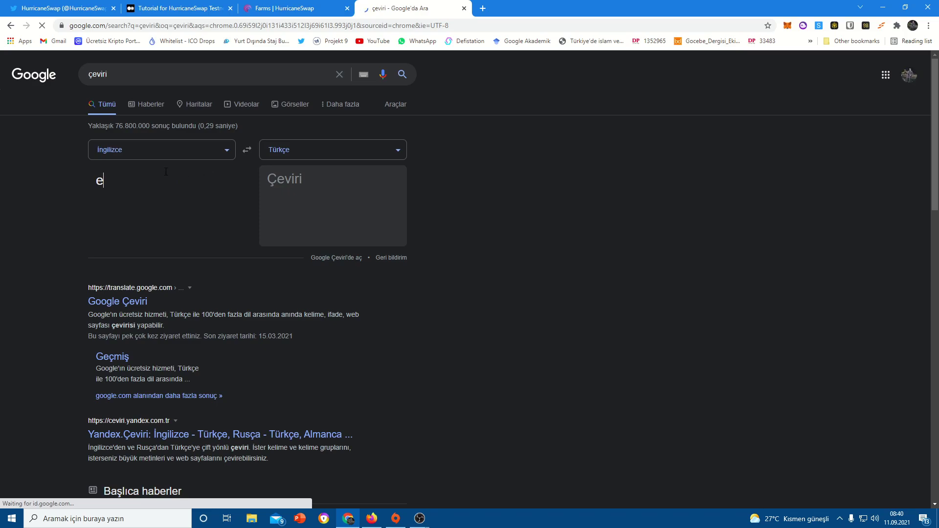
pyautogui.hotkey('ctrl', 'a')
pyautogui.hotkey('ctrl', 'x')
# - Copy the harvest paragraph from Medium into Google Translate, then bring the tutorial back
pyautogui.hotkey('alt', 'Tab')
pyautogui.click(373, 277)
pyautogui.moveTo(543, 277)
pyautogui.mouseDown()
pyautogui.moveTo(283, 254)
pyautogui.moveTo(538, 282)
pyautogui.mouseUp()
pyautogui.hotkey('ctrl', 'c')
pyautogui.hotkey('alt', 'Tab')
pyautogui.hotkey('ctrl', 'v')
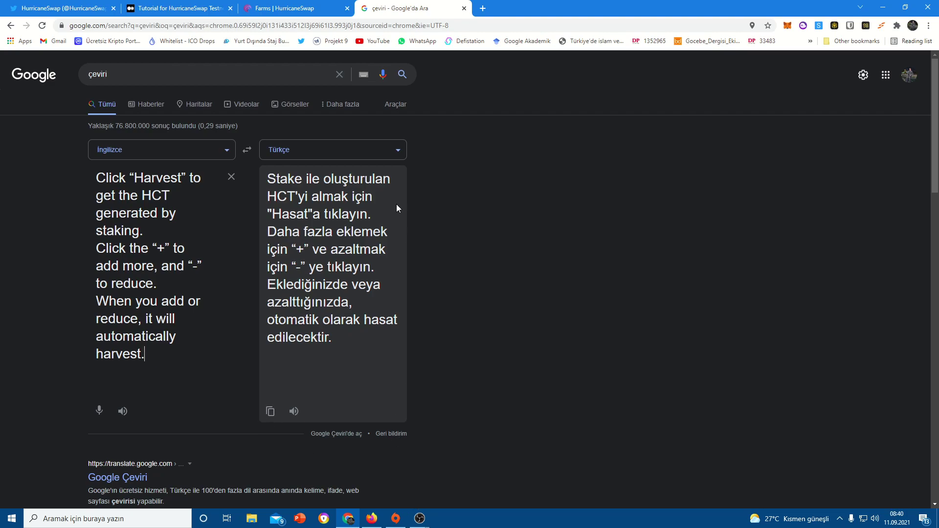
pyautogui.click(63, 8)
pyautogui.click(371, 518)
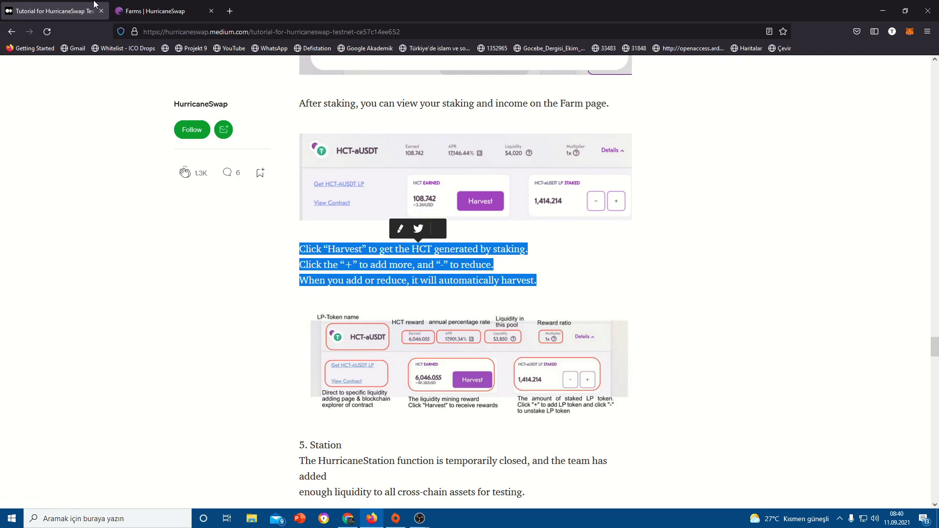
# - Switch to the Farms | HurricaneSwap browser tab
pyautogui.click(147, 11)
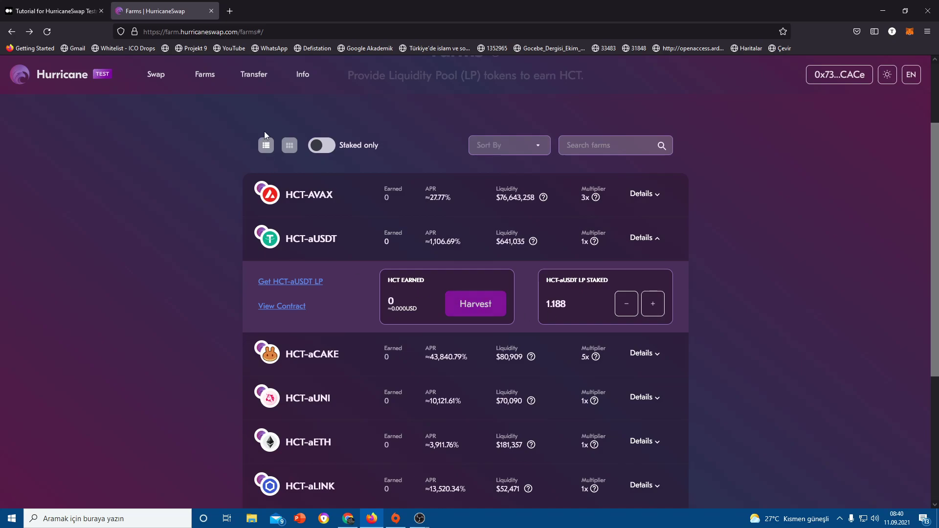
# - Go to the Farms page and expand the HCT-aUSDT farm details
pyautogui.click(138, 80)
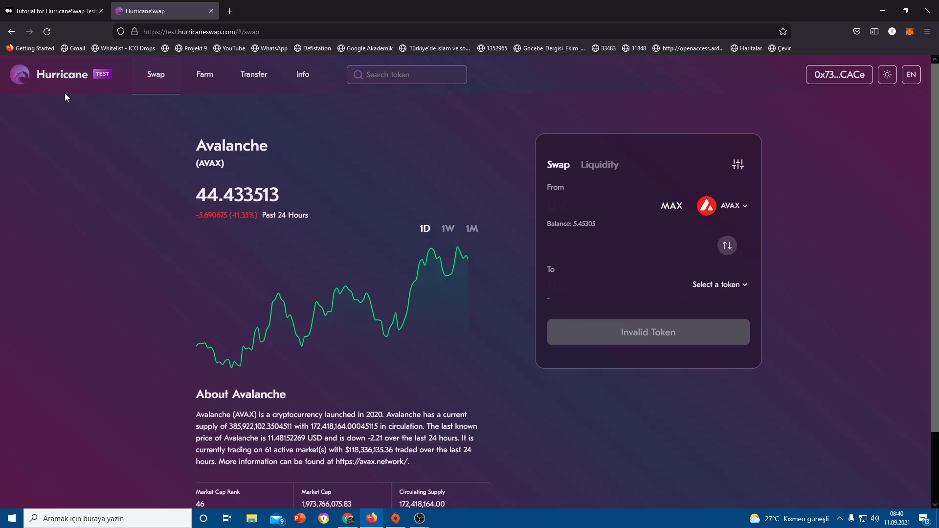
pyautogui.click(191, 81)
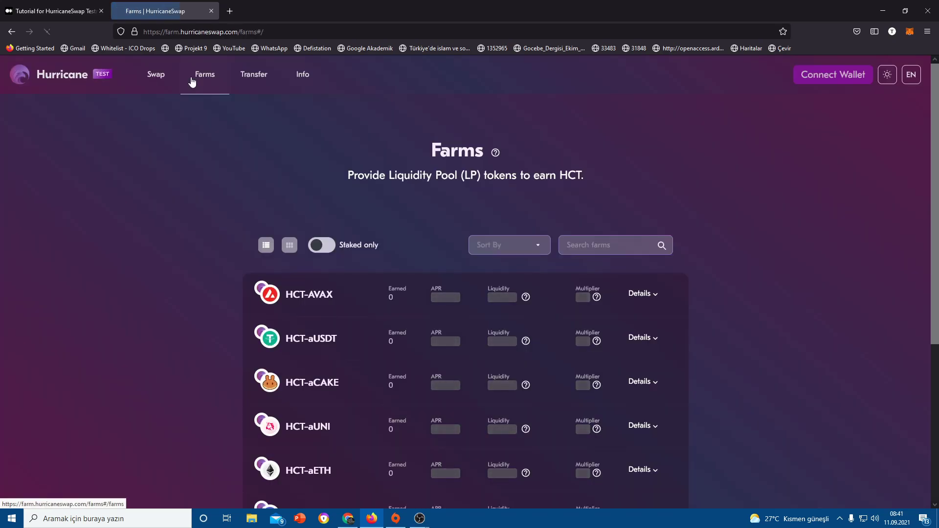
pyautogui.scroll(-2, 364, 340)
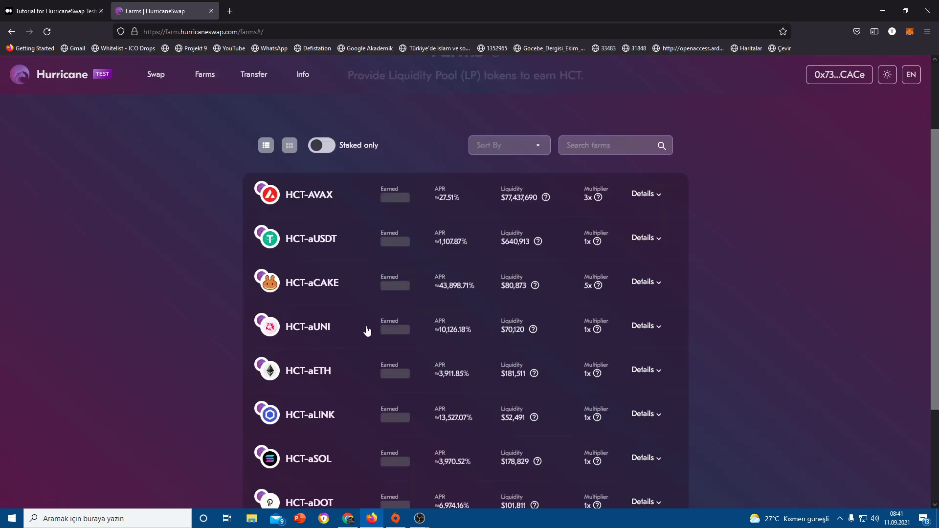
pyautogui.click(332, 252)
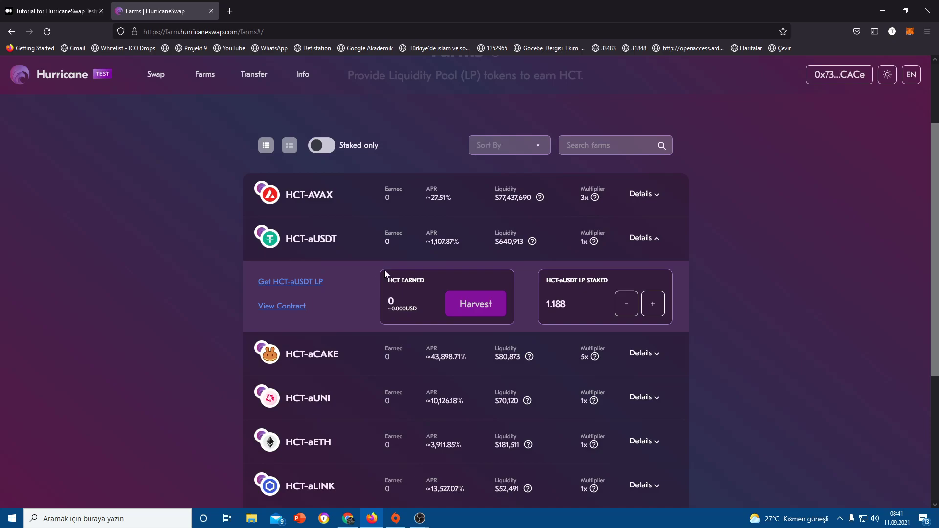
pyautogui.click(394, 309)
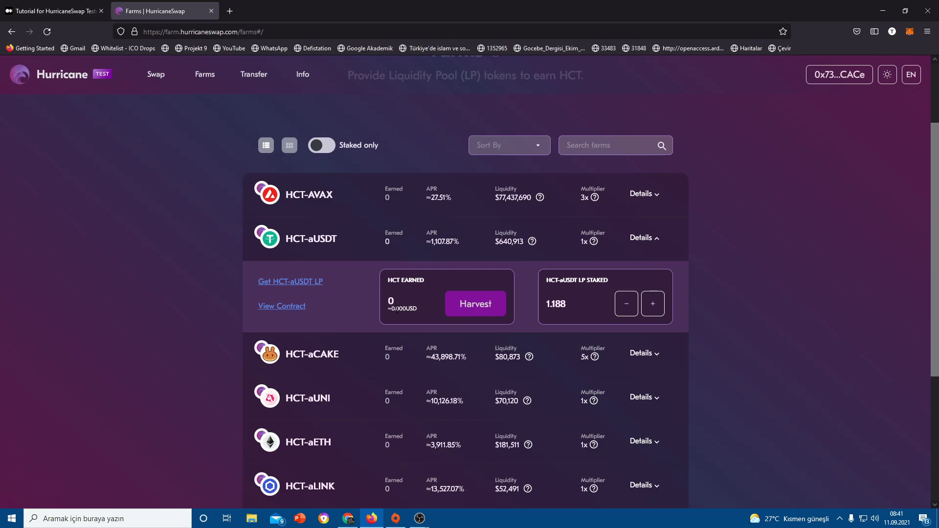
# - Harvest the HCT-aUSDT farm's earned HCT and approve the transaction in MetaMask
pyautogui.click(486, 310)
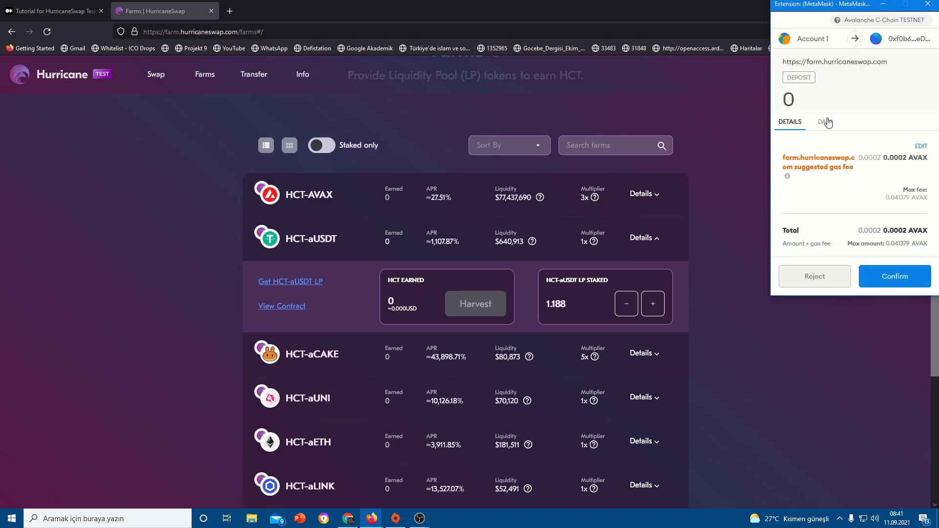
pyautogui.click(825, 122)
pyautogui.scroll(-2, 806, 114)
pyautogui.click(790, 57)
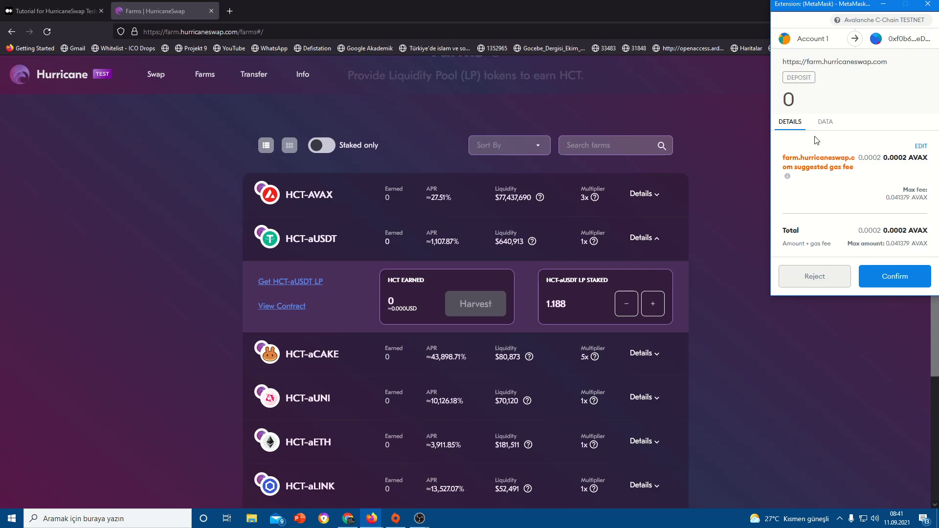
pyautogui.click(891, 276)
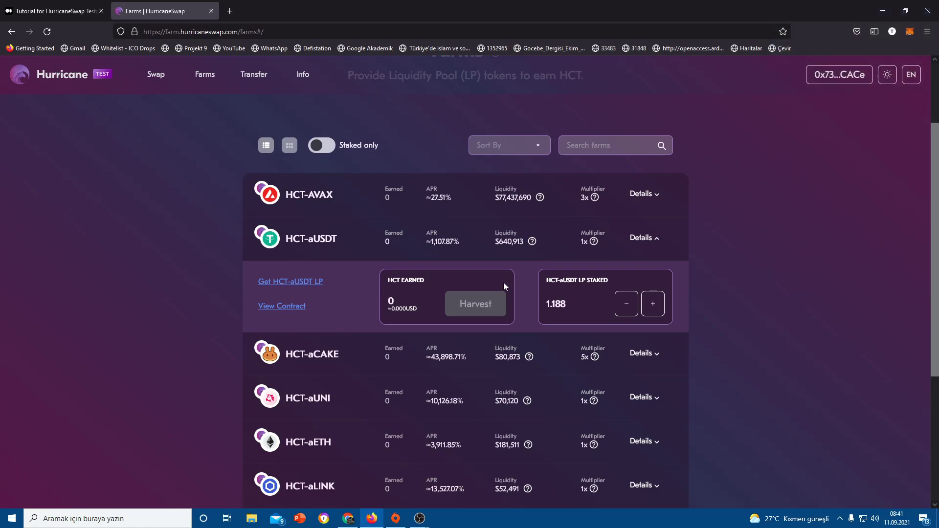
pyautogui.scroll(-3, 409, 241)
pyautogui.scroll(3, 408, 241)
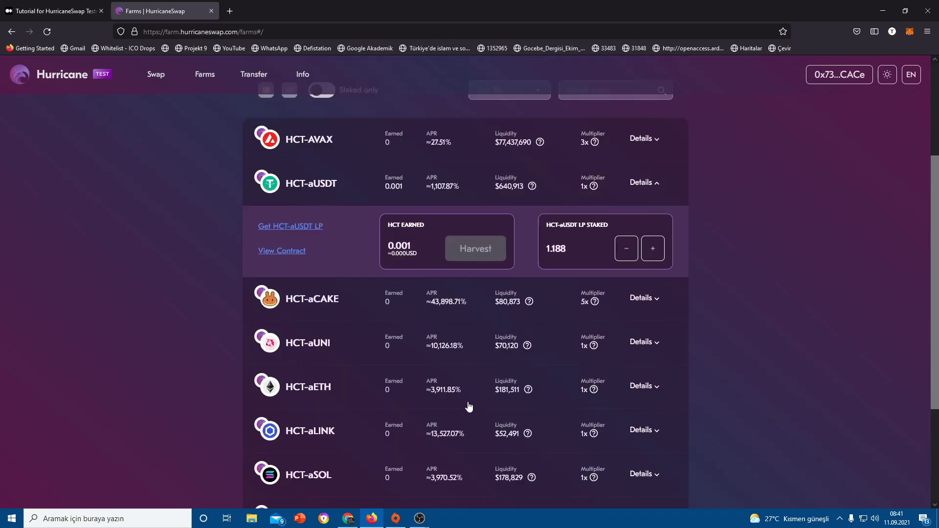
# - Copy the tutorial's '5. Station' paragraph and paste it into Google Translate in Chrome
pyautogui.click(2, 5)
pyautogui.scroll(-5, 380, 343)
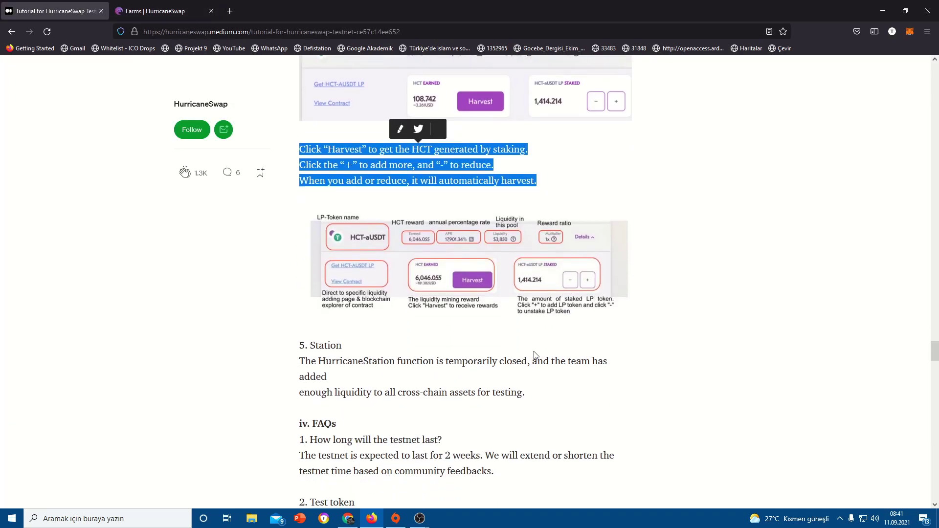
pyautogui.moveTo(527, 293)
pyautogui.mouseDown()
pyautogui.moveTo(299, 251)
pyautogui.moveTo(435, 293)
pyautogui.moveTo(532, 294)
pyautogui.mouseUp()
pyautogui.hotkey('ctrl', 'c')
pyautogui.click(302, 249)
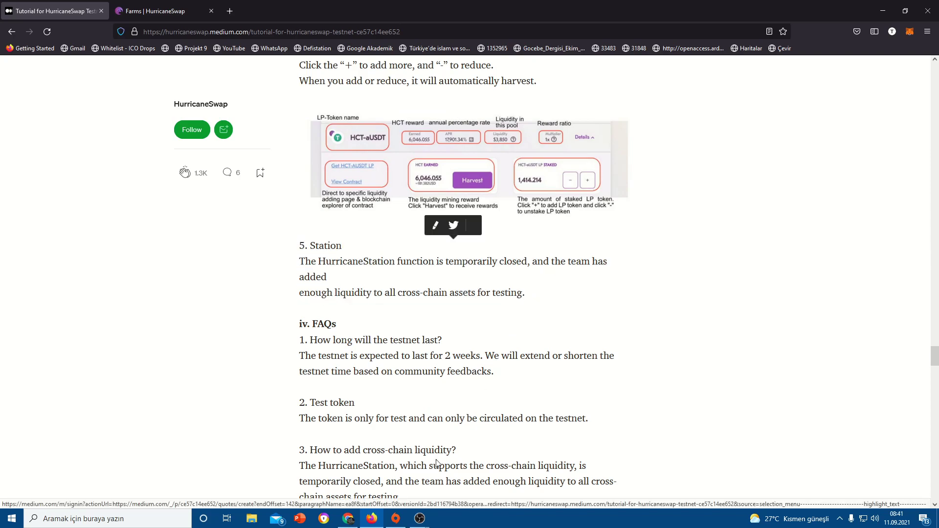
pyautogui.click(348, 518)
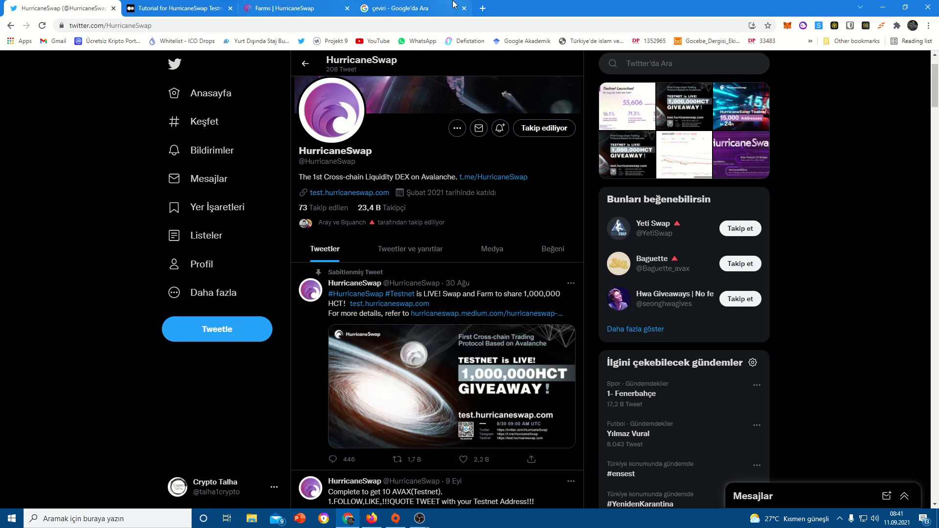
pyautogui.click(413, 8)
pyautogui.hotkey('ctrl', 'v')
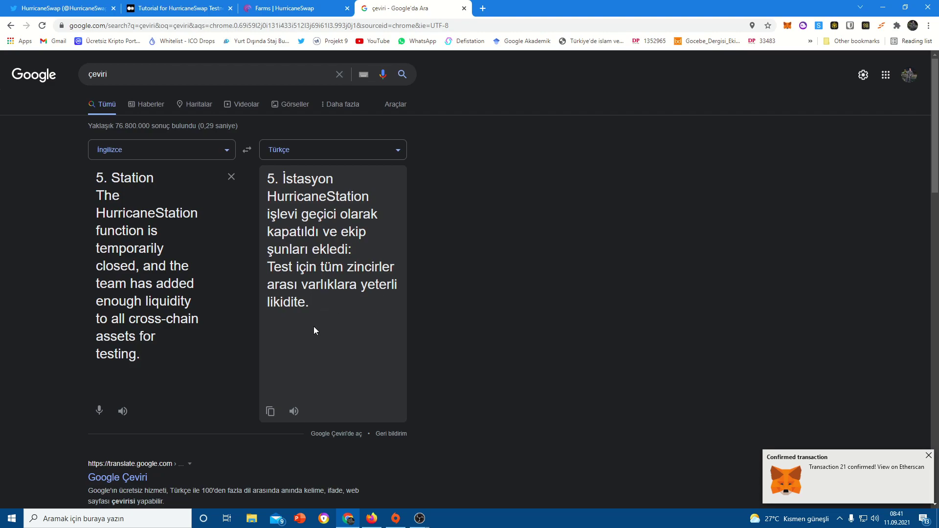
# - Back in Firefox, dismiss the MetaMask confirmation notice and navigate back a page
pyautogui.hotkey('alt', 'Tab')
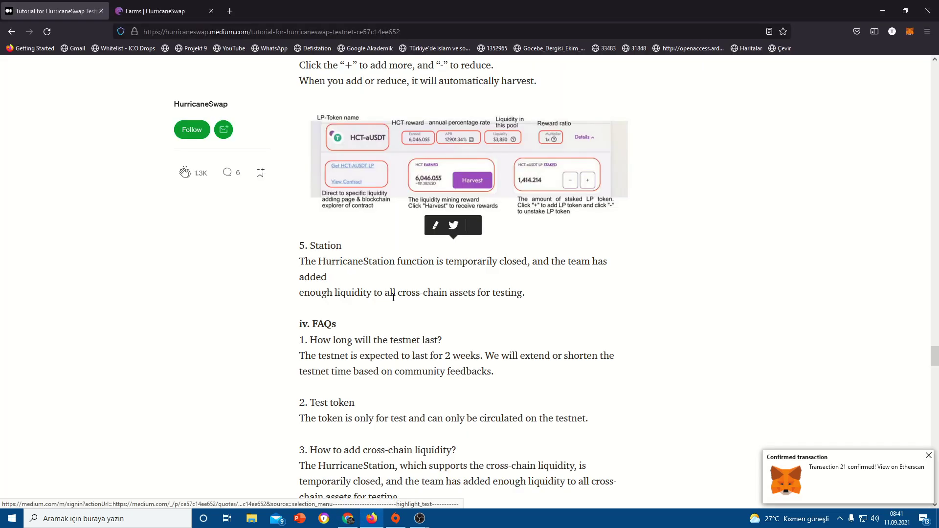
pyautogui.scroll(-3, 394, 296)
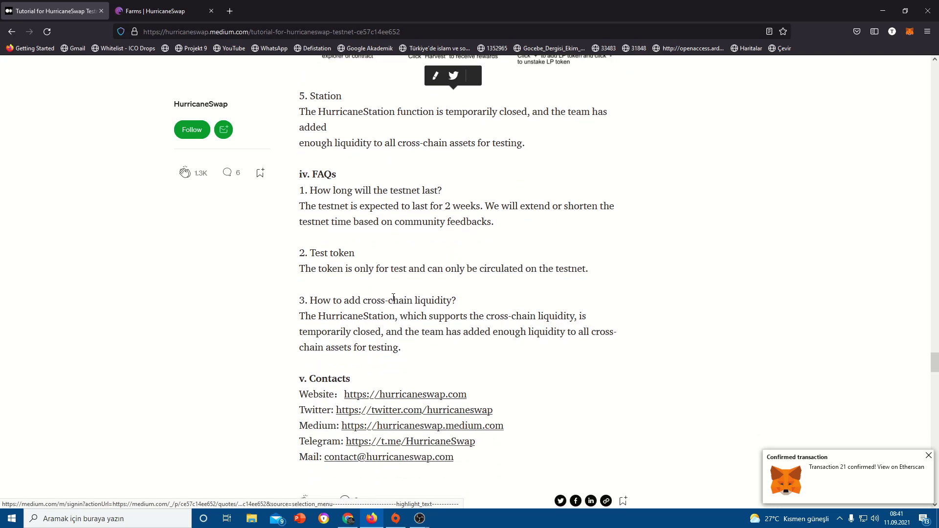
pyautogui.scroll(-8, 393, 297)
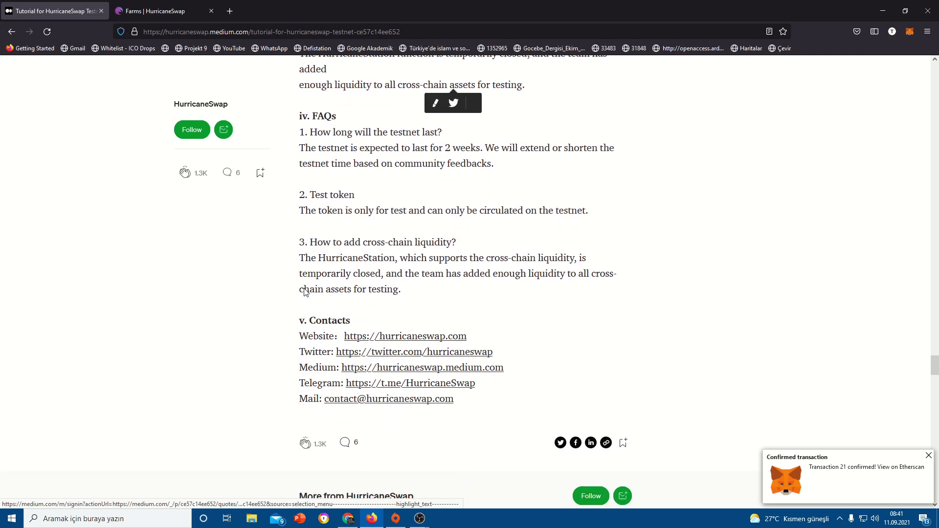
pyautogui.scroll(-13, 430, 244)
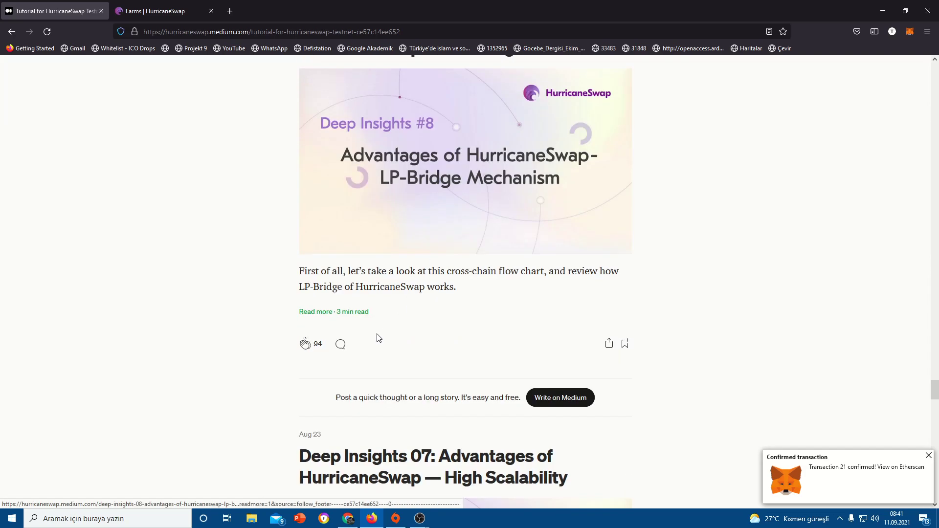
pyautogui.click(927, 455)
pyautogui.scroll(5, 538, 293)
pyautogui.click(11, 31)
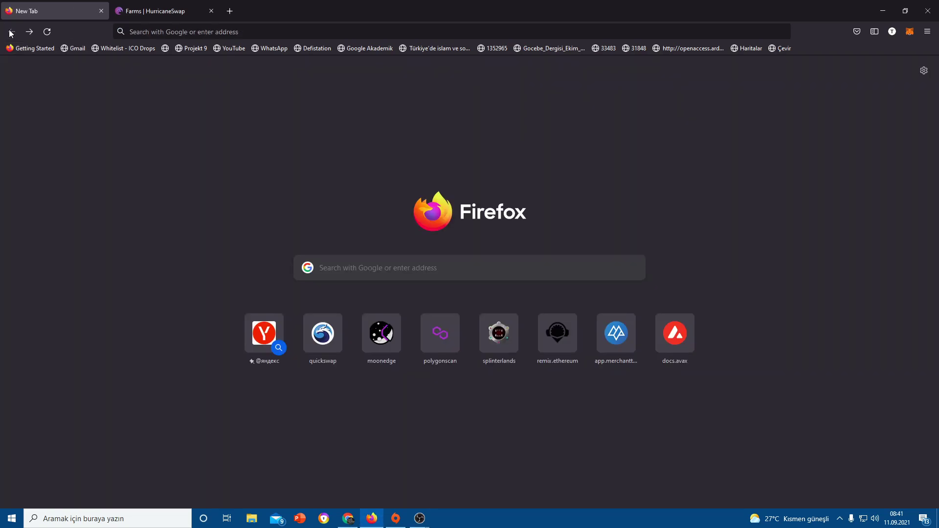
# - Go forward to the HurricaneSwap testnet tutorial, scroll to its top, and open the publication home
pyautogui.click(29, 31)
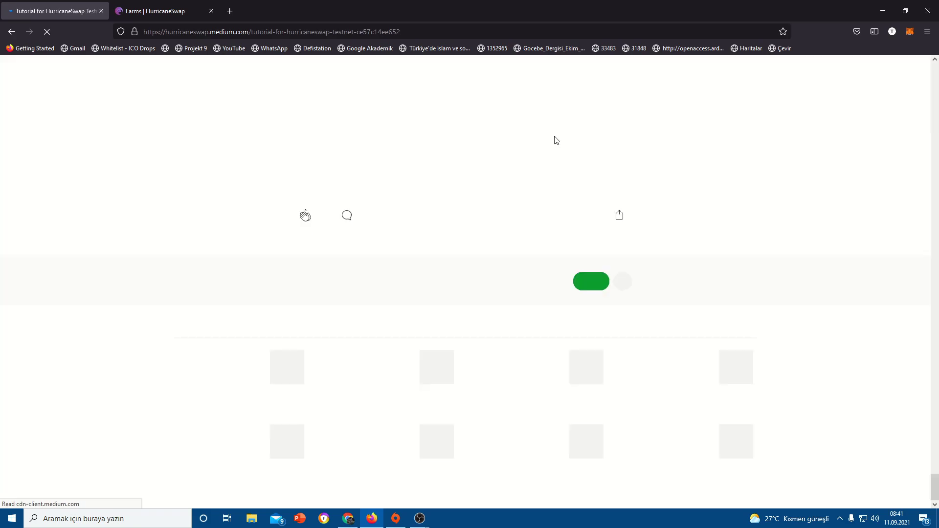
pyautogui.scroll(3, 675, 189)
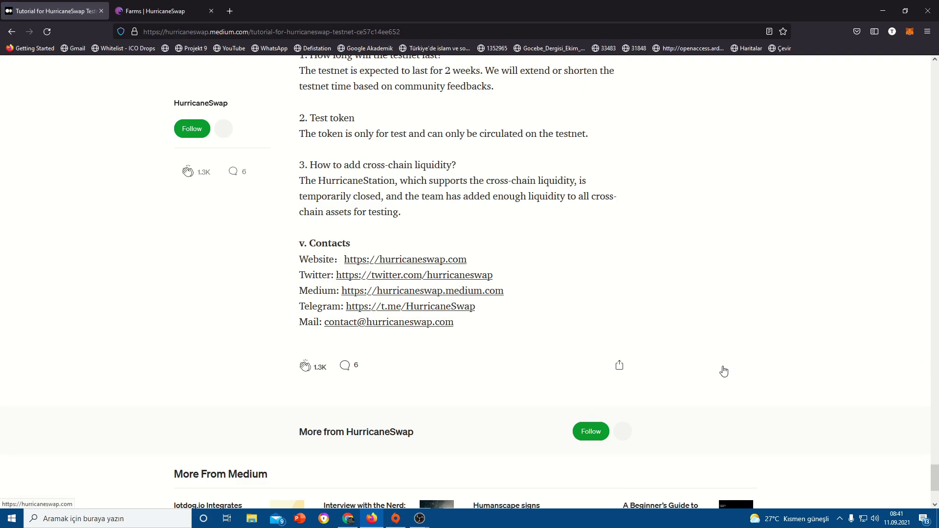
pyautogui.scroll(15, 909, 248)
pyautogui.scroll(5, 899, 101)
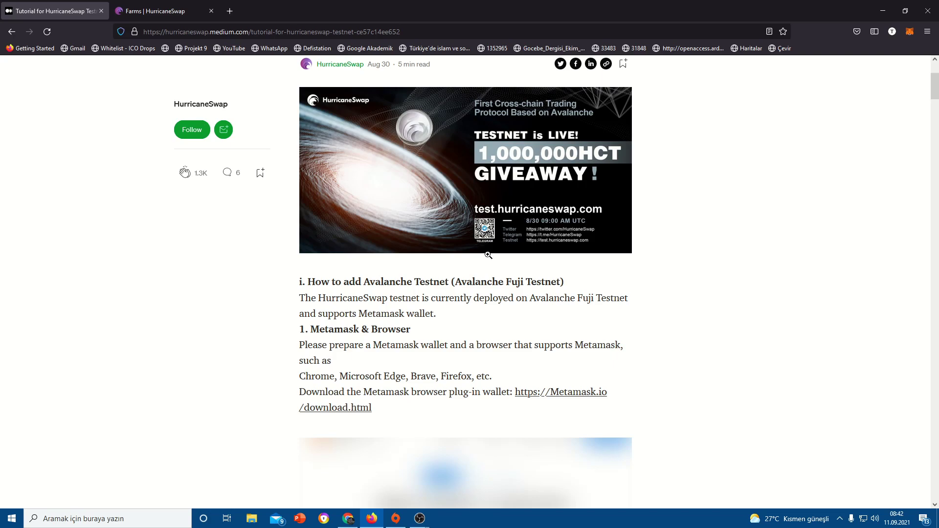
pyautogui.scroll(-7, 425, 303)
pyautogui.scroll(10, 426, 303)
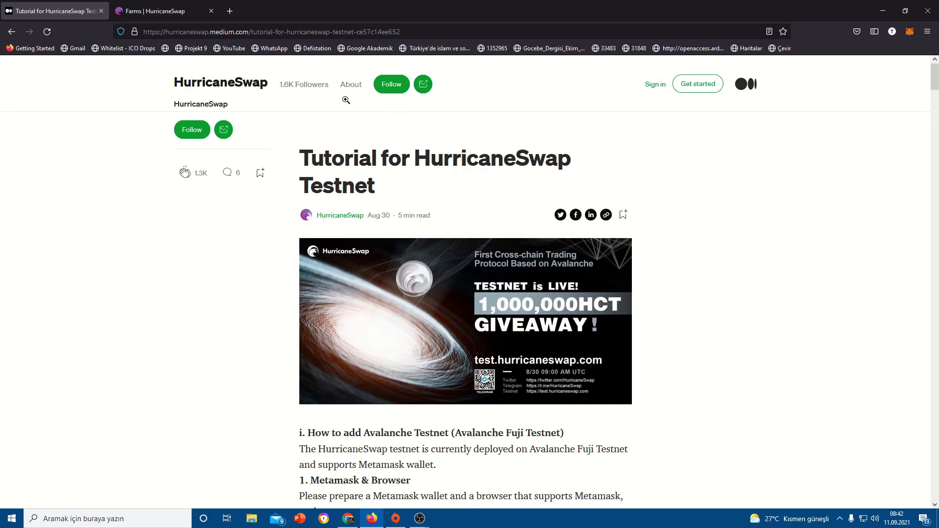
pyautogui.click(247, 85)
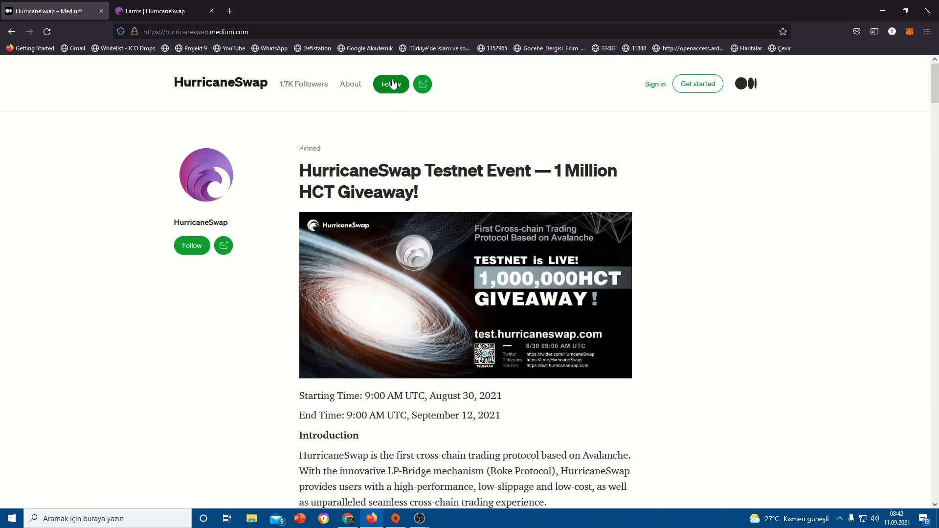
# - Scroll the HurricaneSwap publication's post list down to the Aug 30 Tutorial for HurricaneSwap Testnet
pyautogui.scroll(-6, 371, 360)
pyautogui.scroll(5, 371, 360)
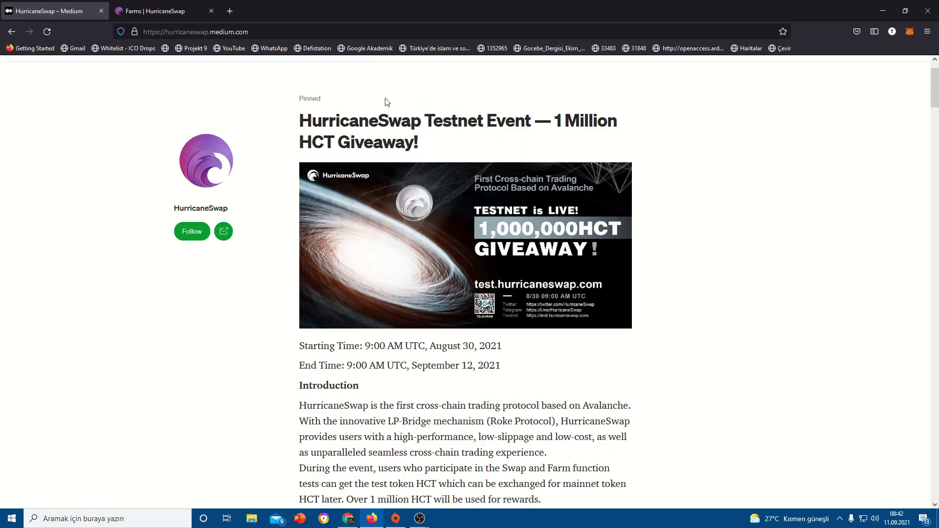
pyautogui.scroll(-12, 346, 170)
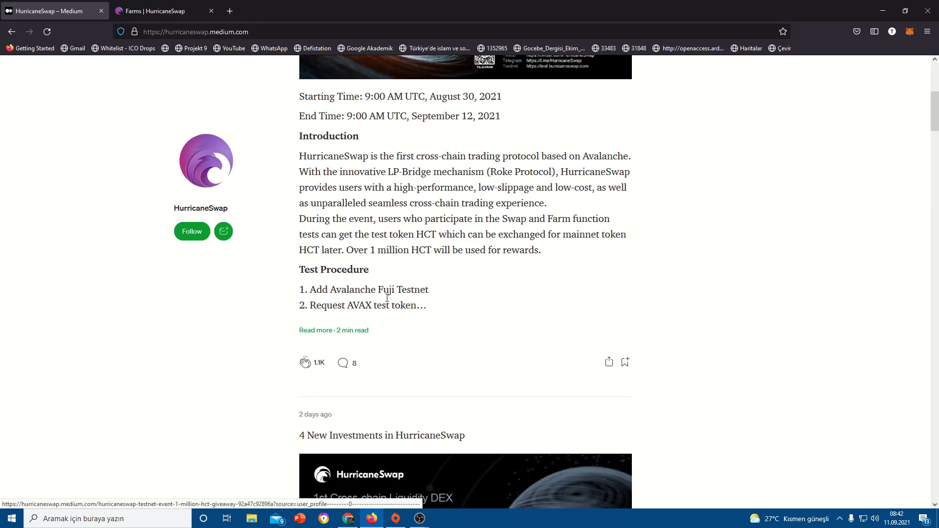
pyautogui.scroll(1, 379, 145)
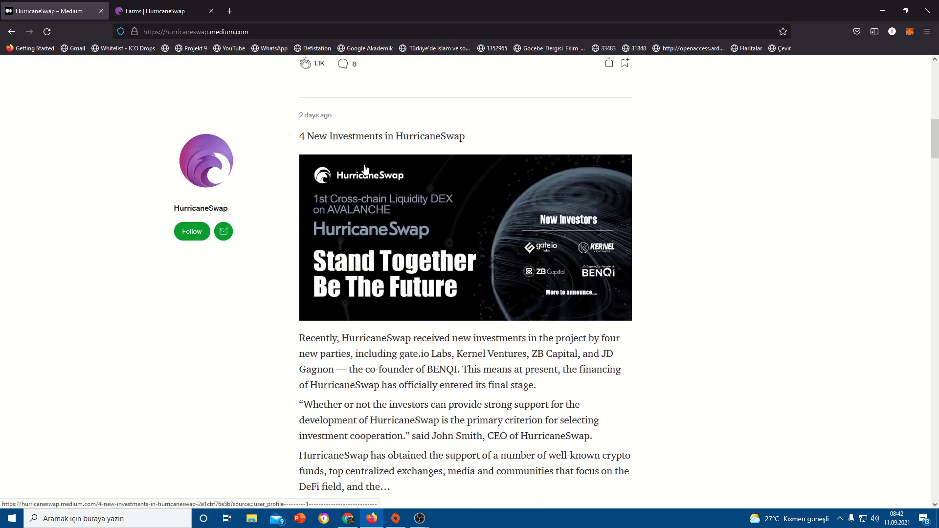
pyautogui.scroll(-1, 382, 230)
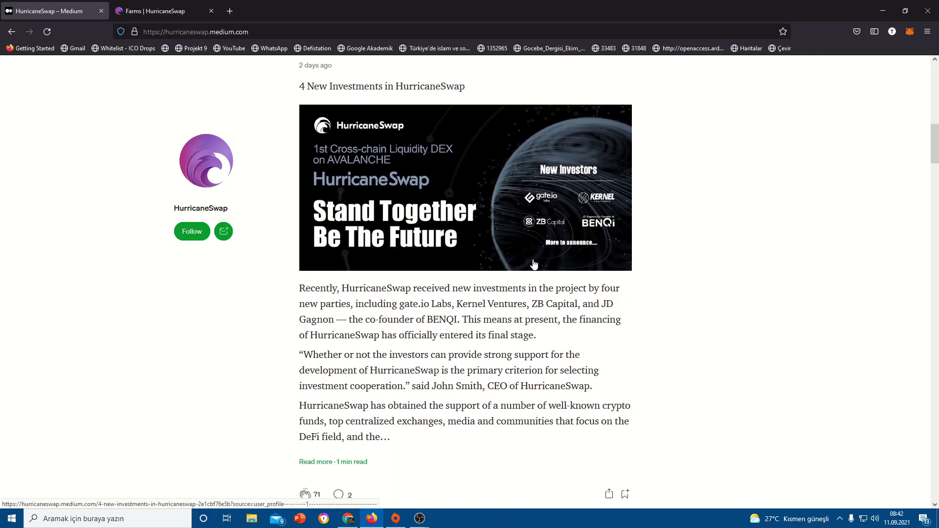
pyautogui.scroll(-5, 475, 203)
pyautogui.scroll(1, 472, 191)
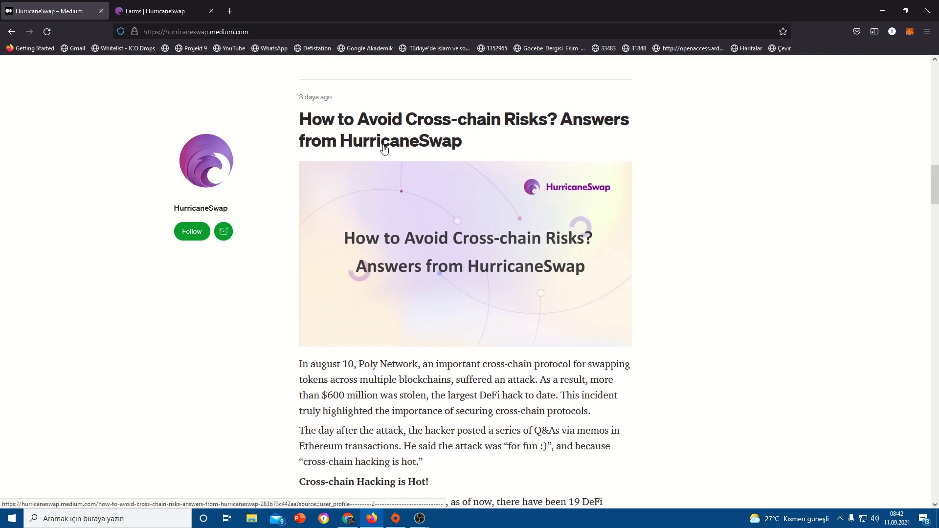
pyautogui.scroll(-4, 385, 149)
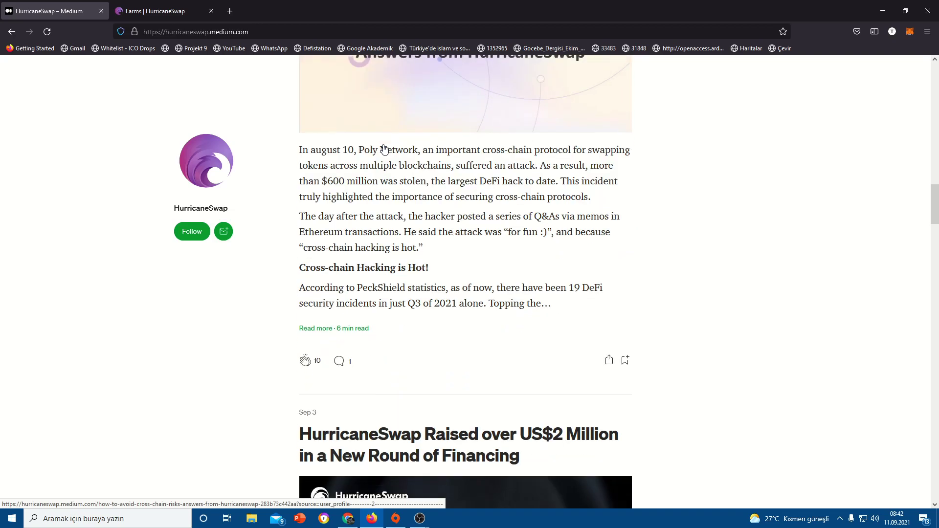
pyautogui.scroll(-7, 385, 148)
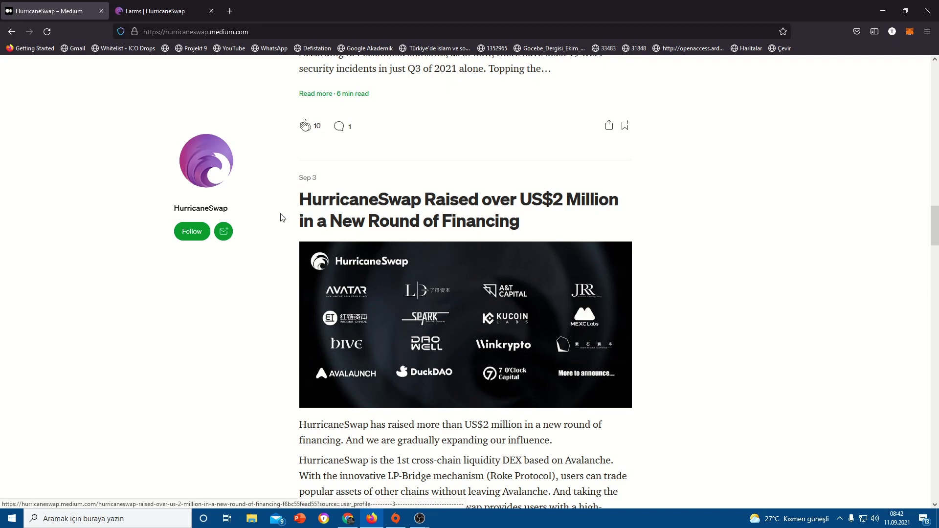
pyautogui.scroll(-3, 376, 197)
pyautogui.scroll(-9, 376, 198)
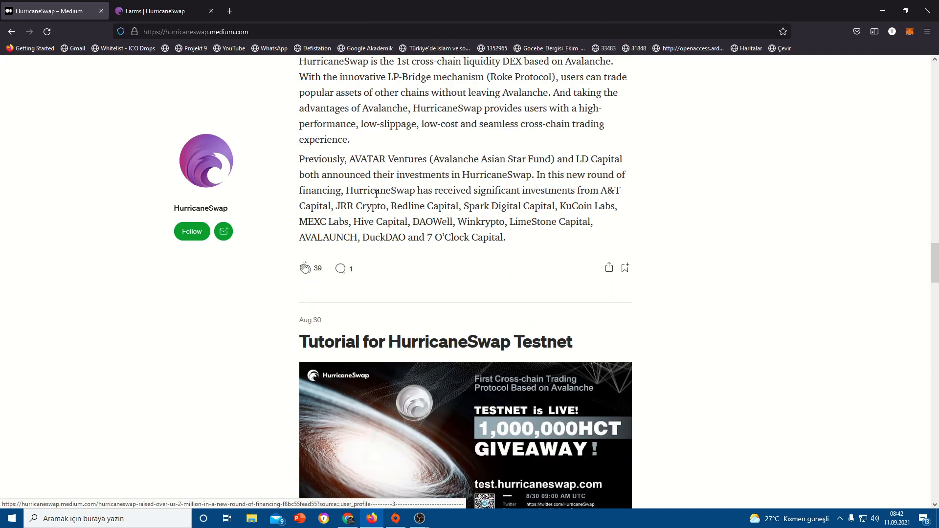
# - Open the 'Tutorial for HurricaneSwap Testnet' post and scroll to its Custom RPC in Metamask section
pyautogui.click(417, 188)
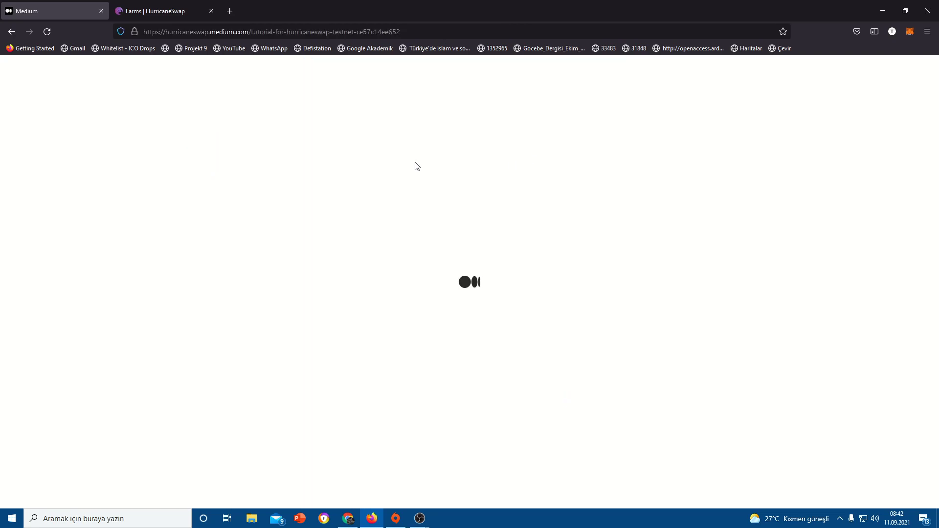
pyautogui.scroll(-18, 417, 166)
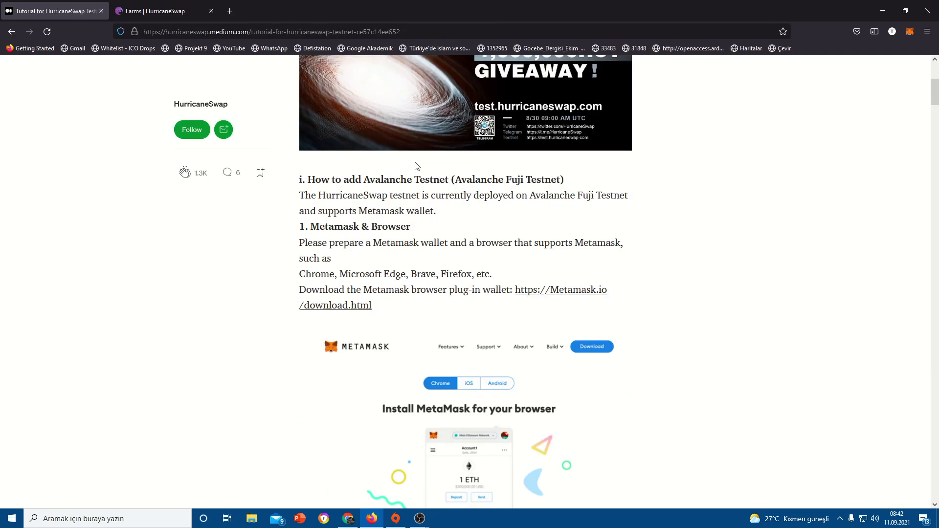
pyautogui.scroll(-10, 345, 208)
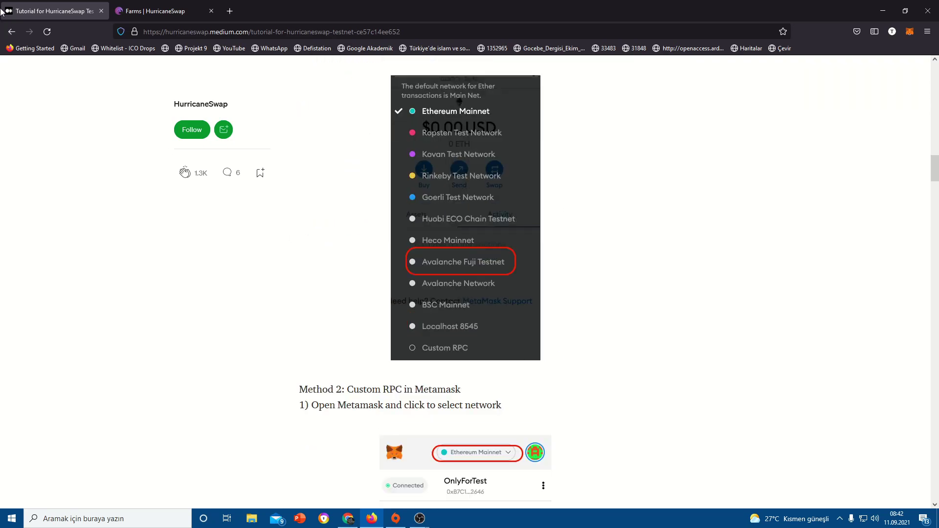
pyautogui.scroll(-10, 569, 270)
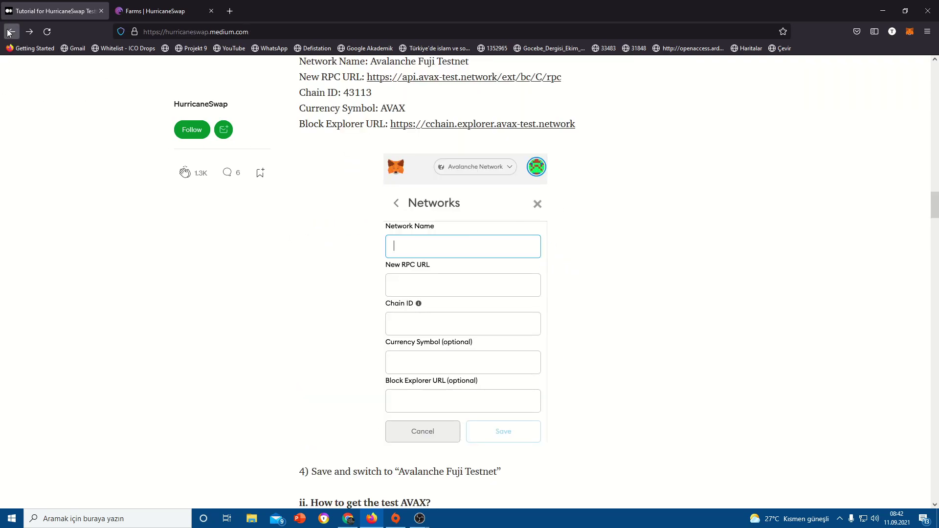